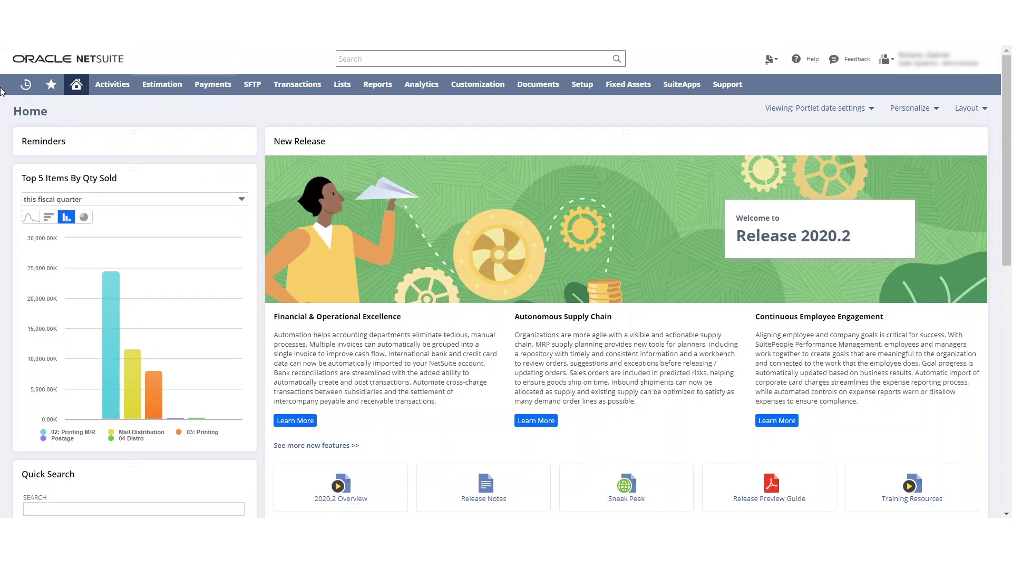
Step: Open the 100001 Apollo Bank- company bank record from Payments > Setup > Bank Details
mouse_move(206, 90)
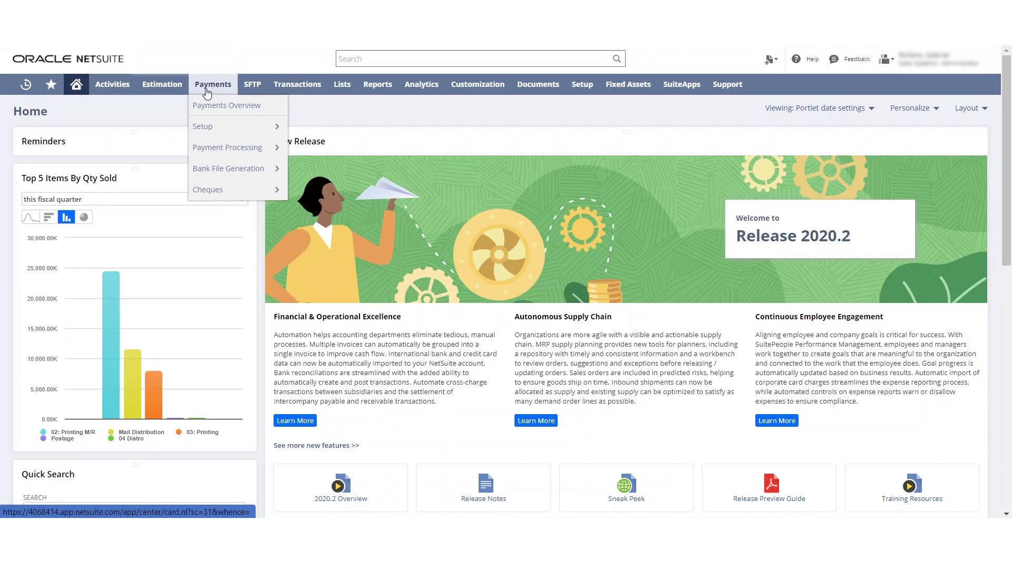
mouse_move(247, 90)
mouse_move(241, 133)
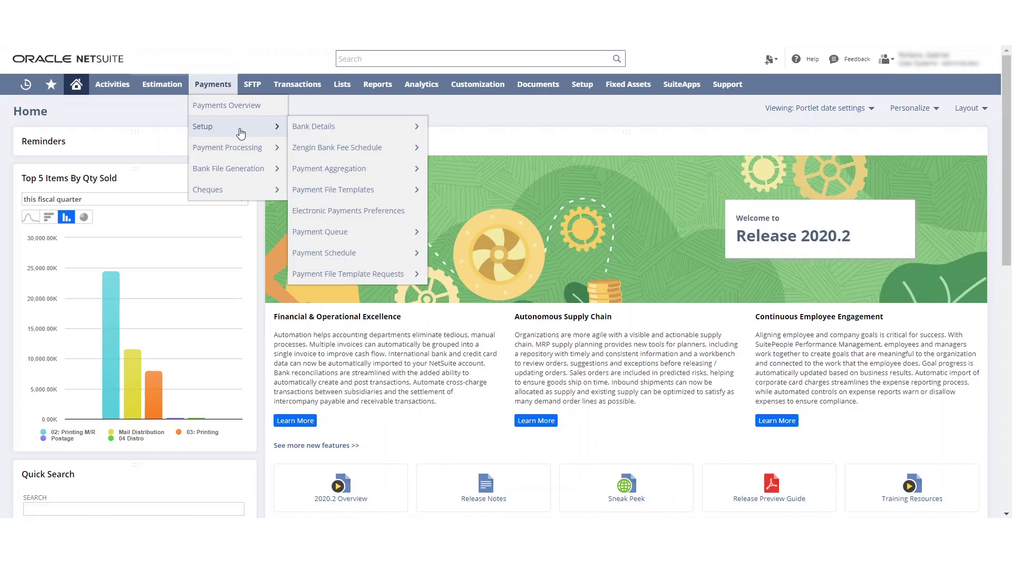
click(314, 133)
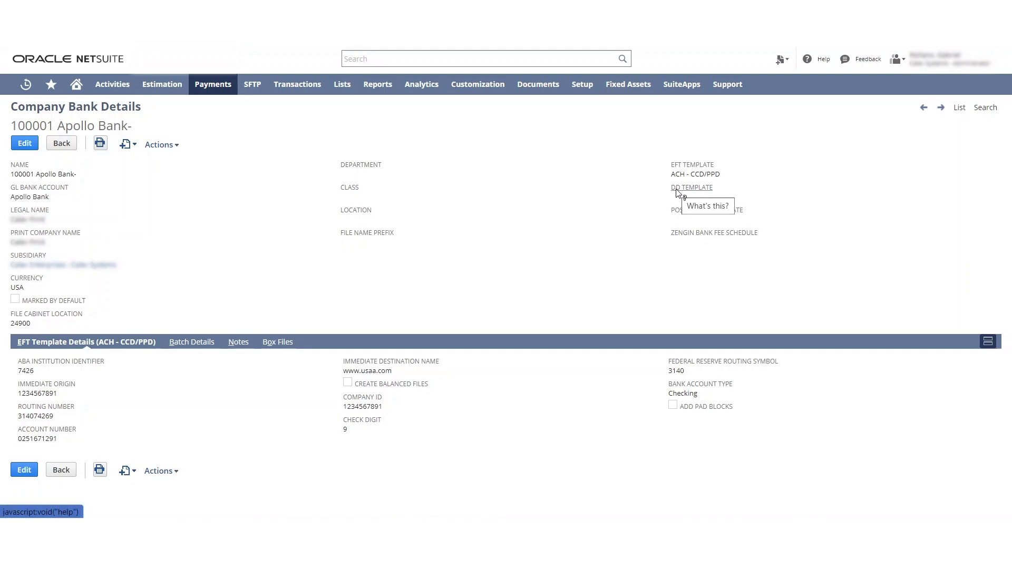
Step: Edit the Apollo Bank record to use DD Template ACH - PPD, then review the DD and EFT template details
click(22, 149)
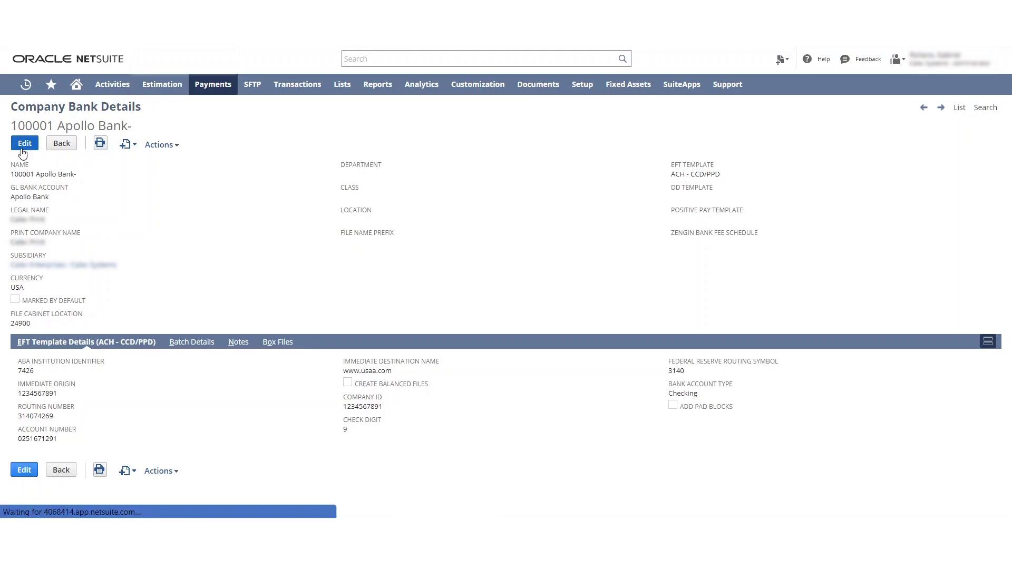
click(695, 204)
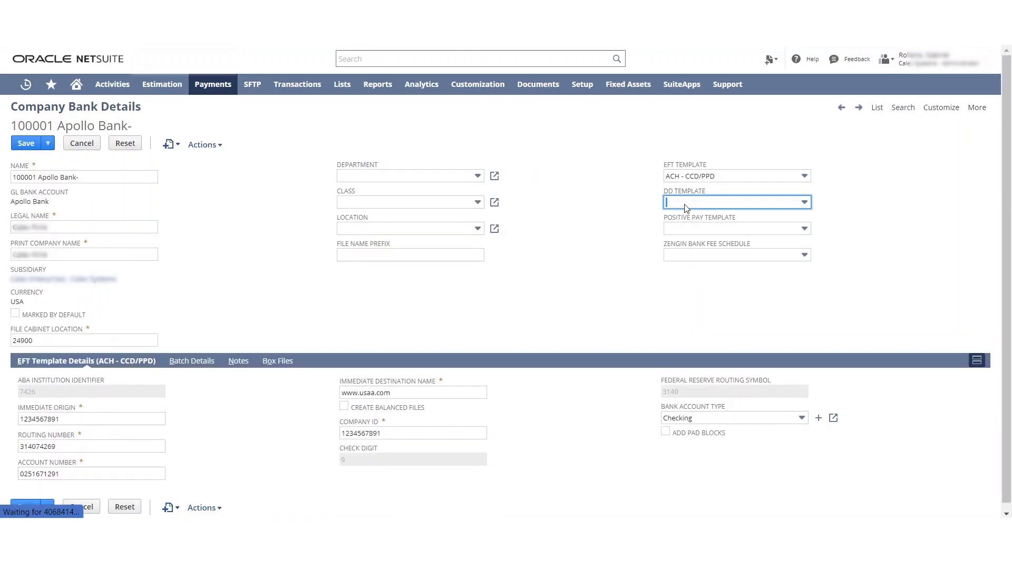
click(701, 205)
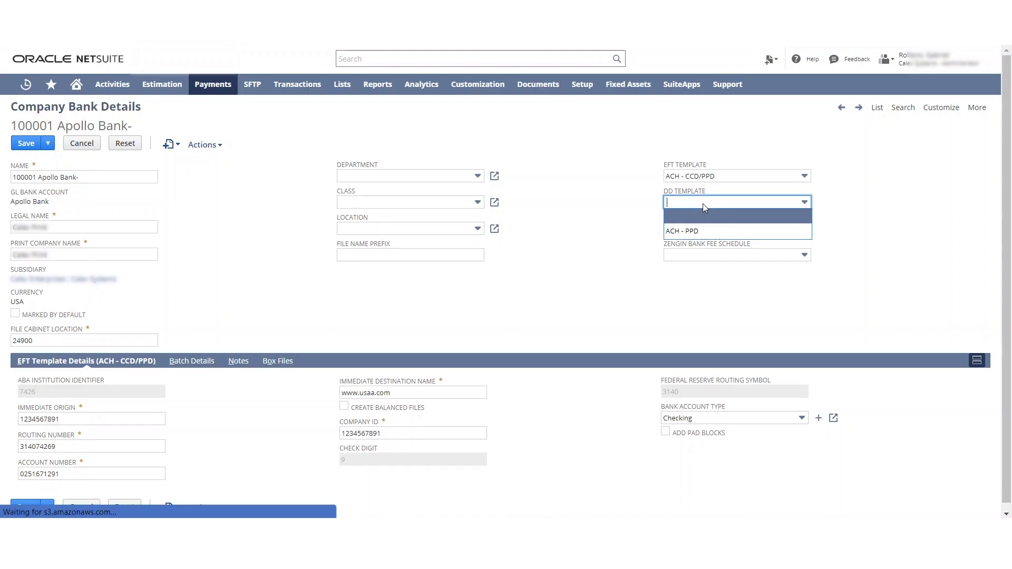
click(692, 232)
click(570, 107)
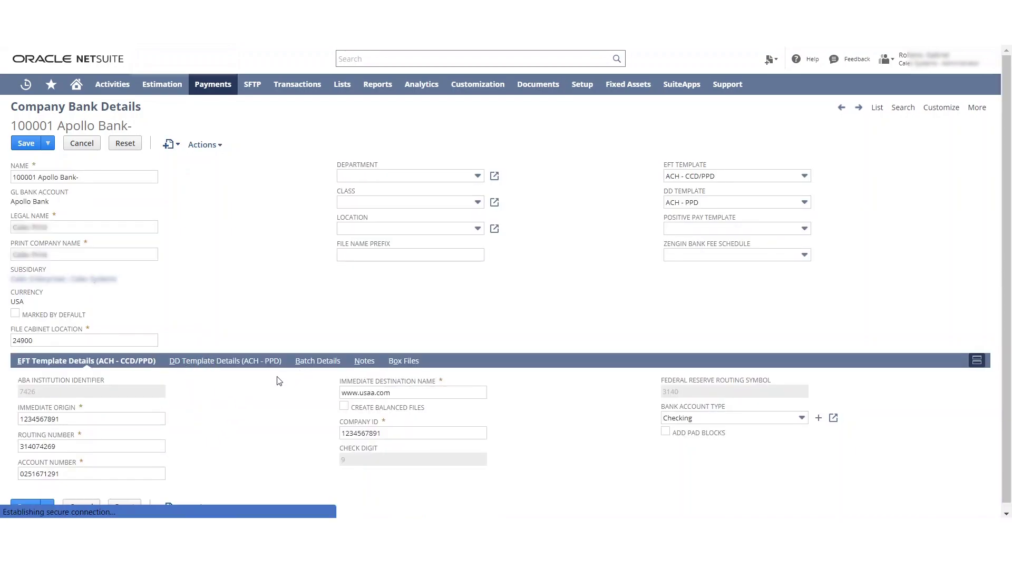
click(248, 367)
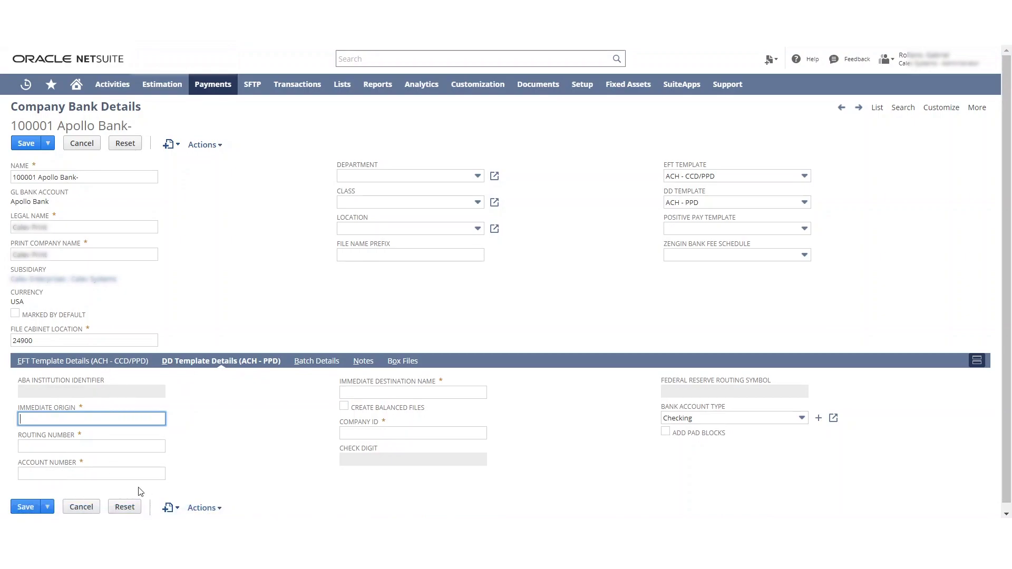
click(93, 362)
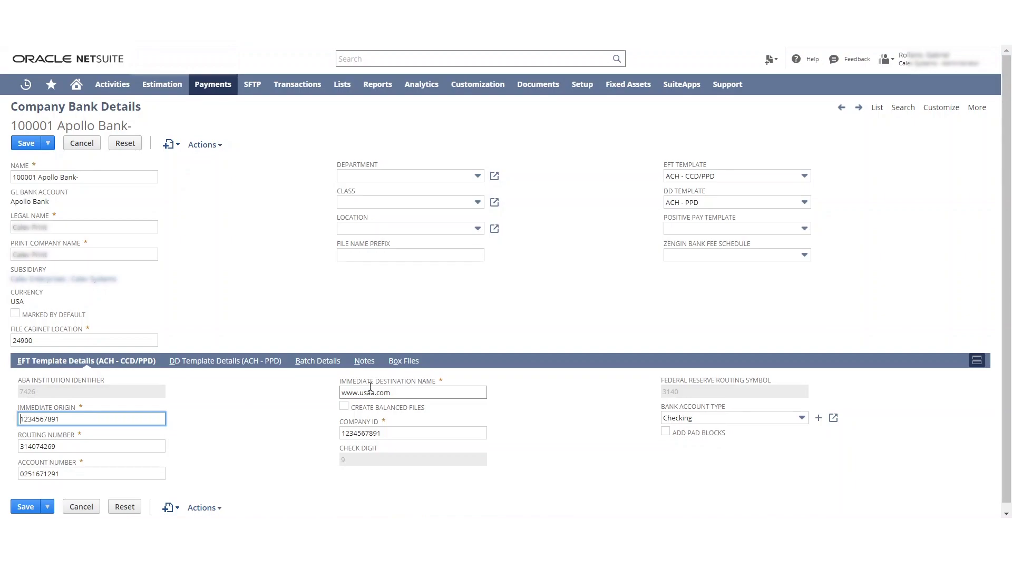
Step: Cancel editing and go to Lists > Relationships > Vendors to list all 1295 vendors
click(77, 143)
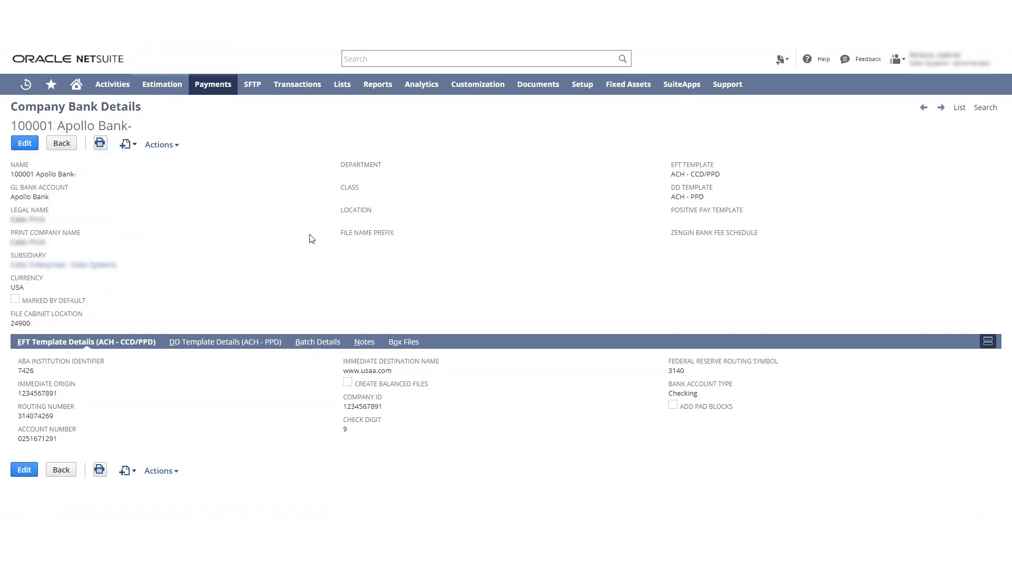
mouse_move(341, 90)
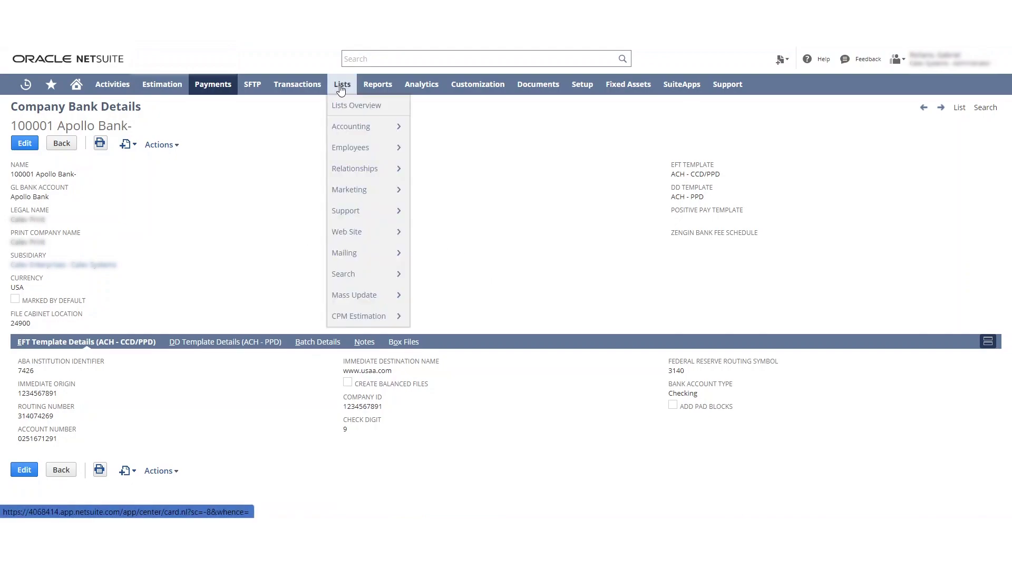
mouse_move(340, 170)
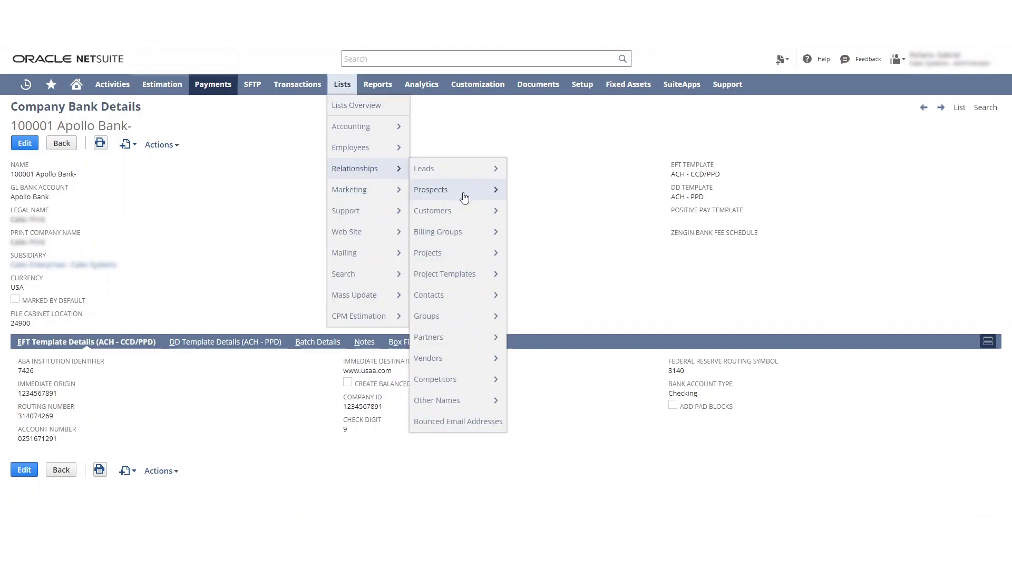
mouse_move(477, 248)
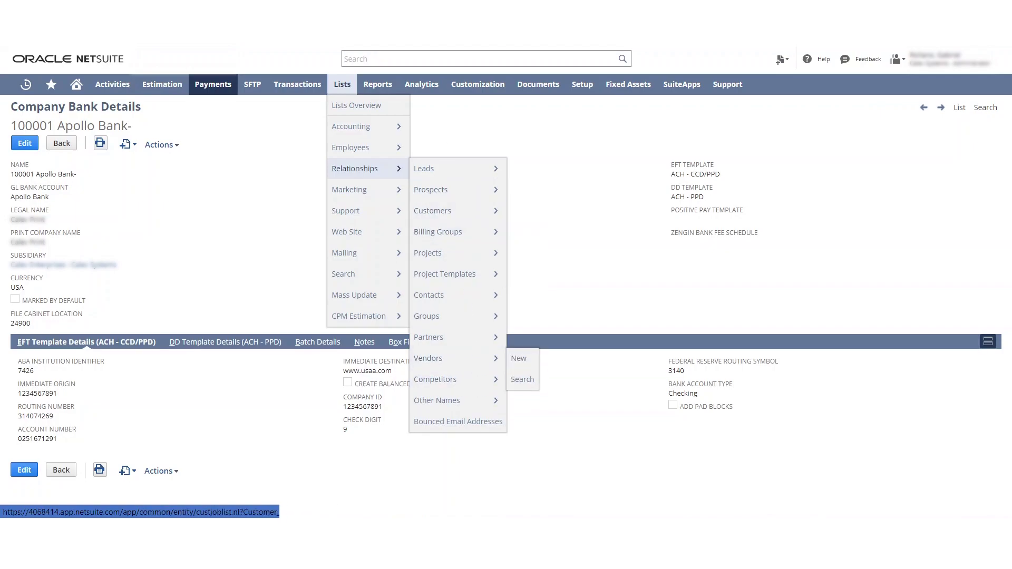
click(475, 362)
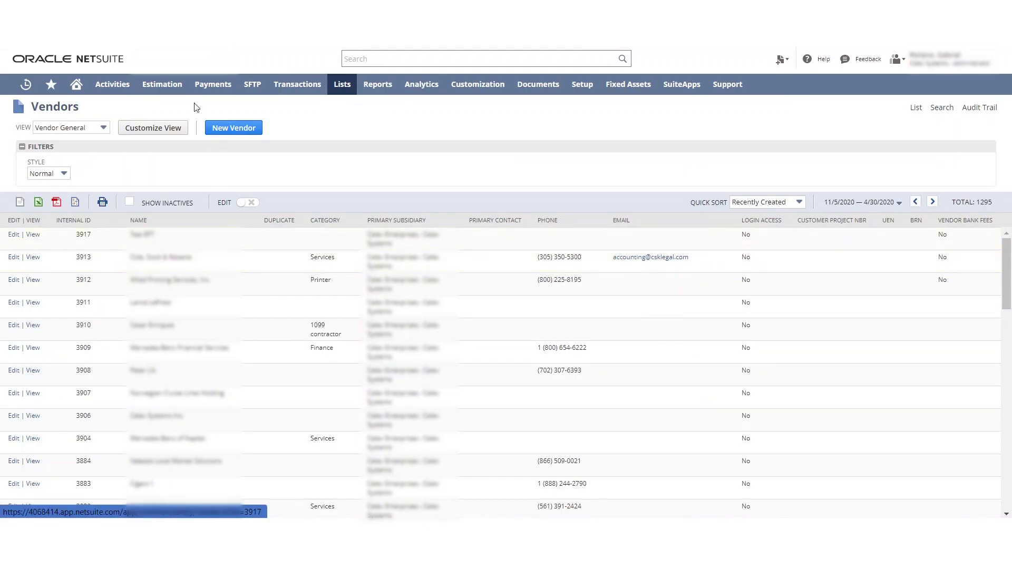
Step: Open vendor Test EFT and view its Bank Payment Details subtab
click(33, 234)
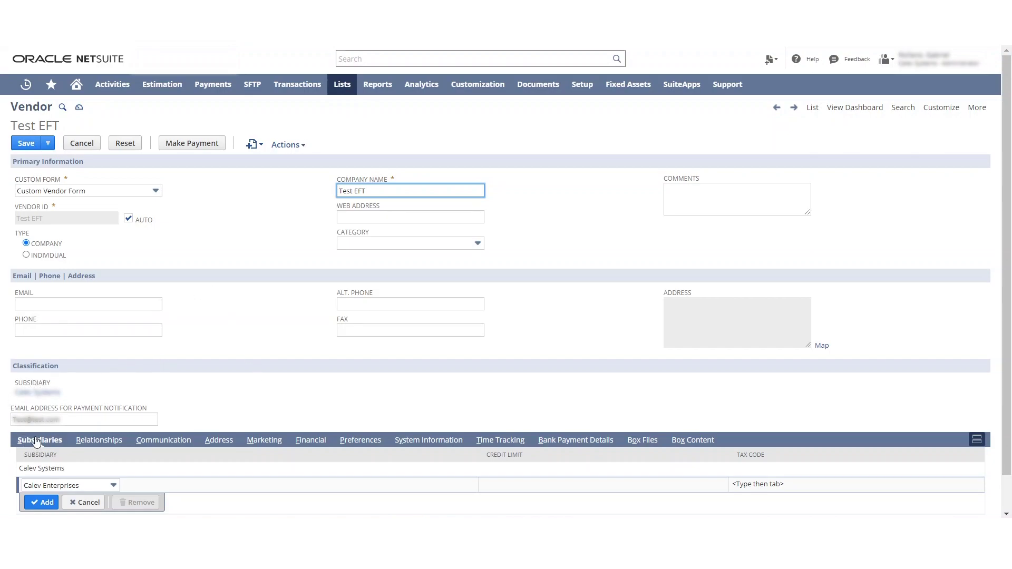
click(587, 447)
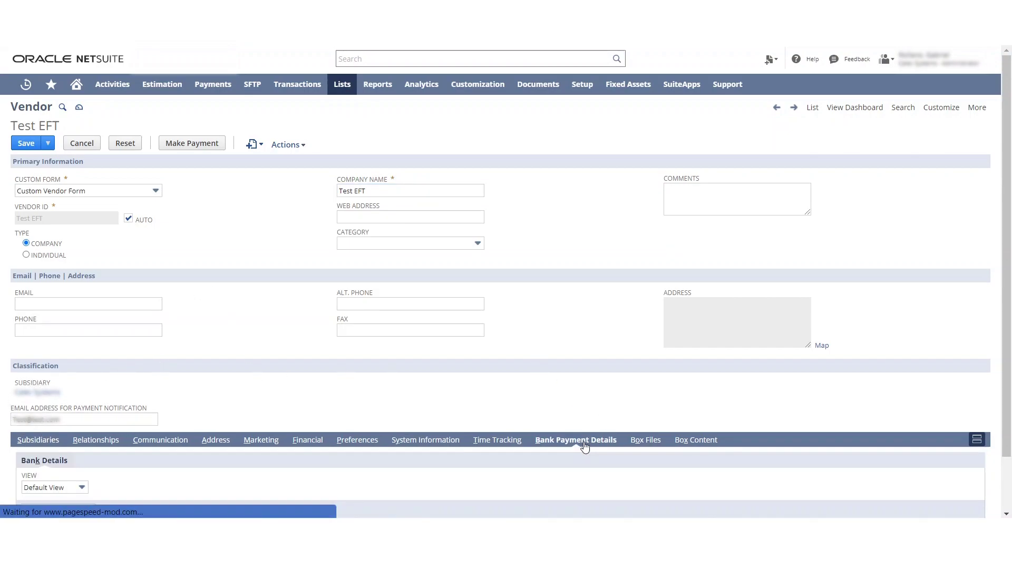
scroll(414, 350, down, 2)
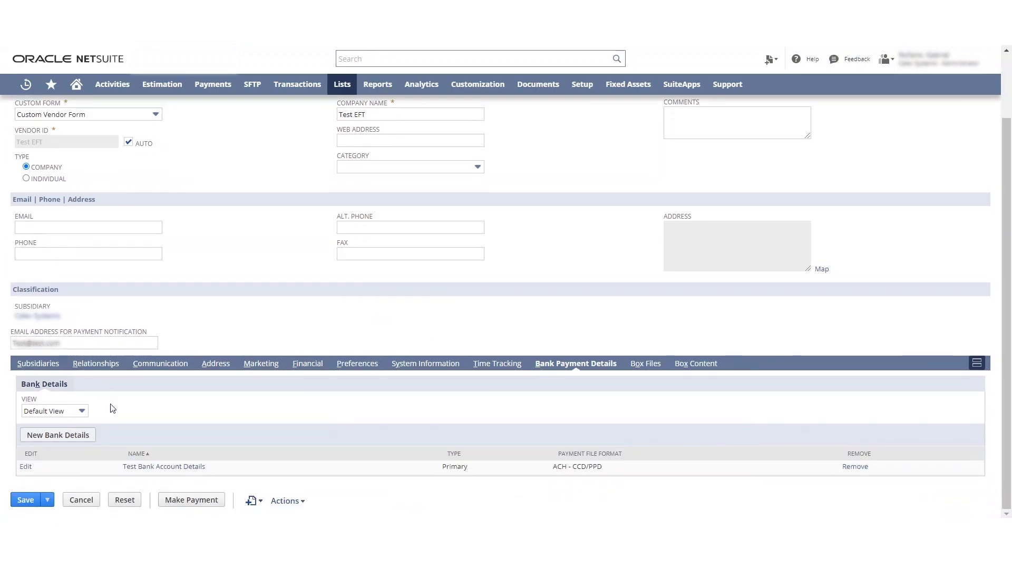
Step: Attempt to add new vendor bank details, leave the page, and return to the bank payment details
click(54, 438)
click(56, 438)
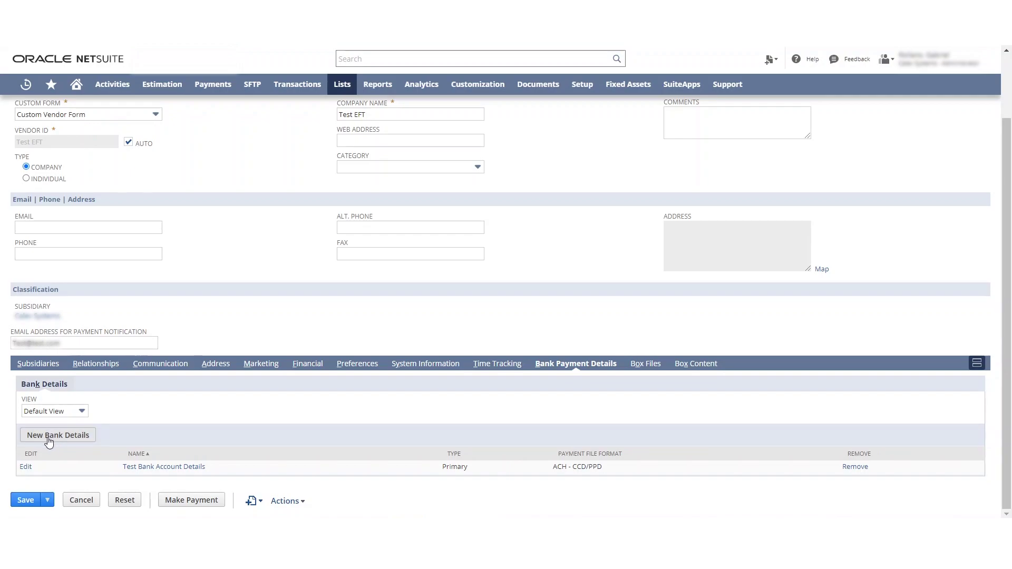
click(49, 441)
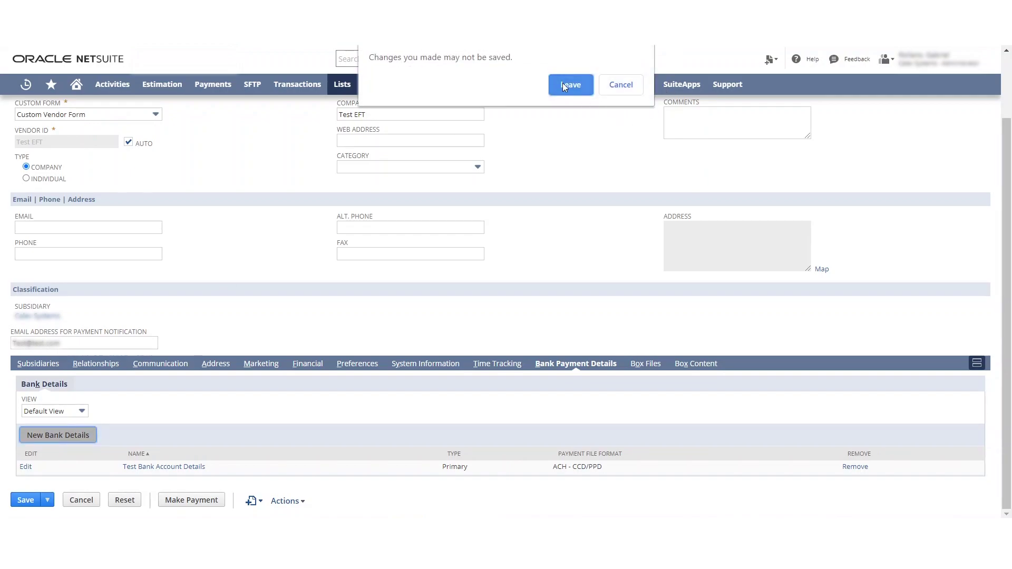
click(570, 85)
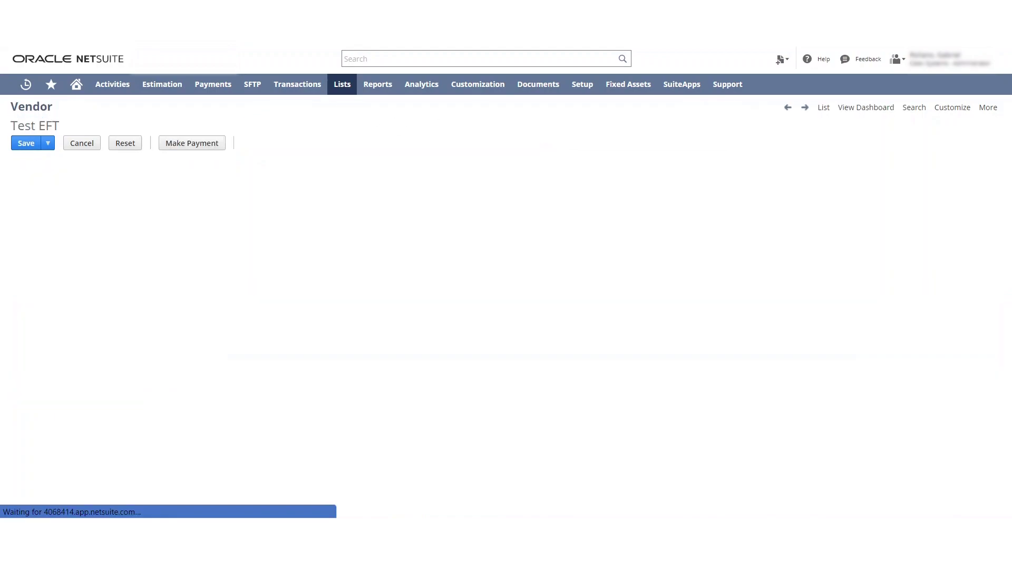
scroll(155, 359, down, 1)
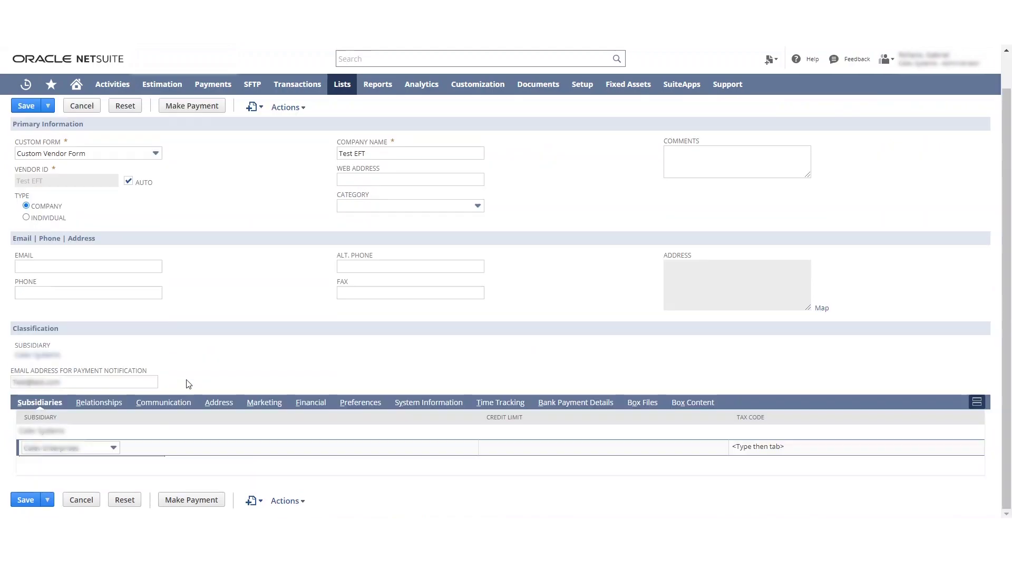
click(576, 402)
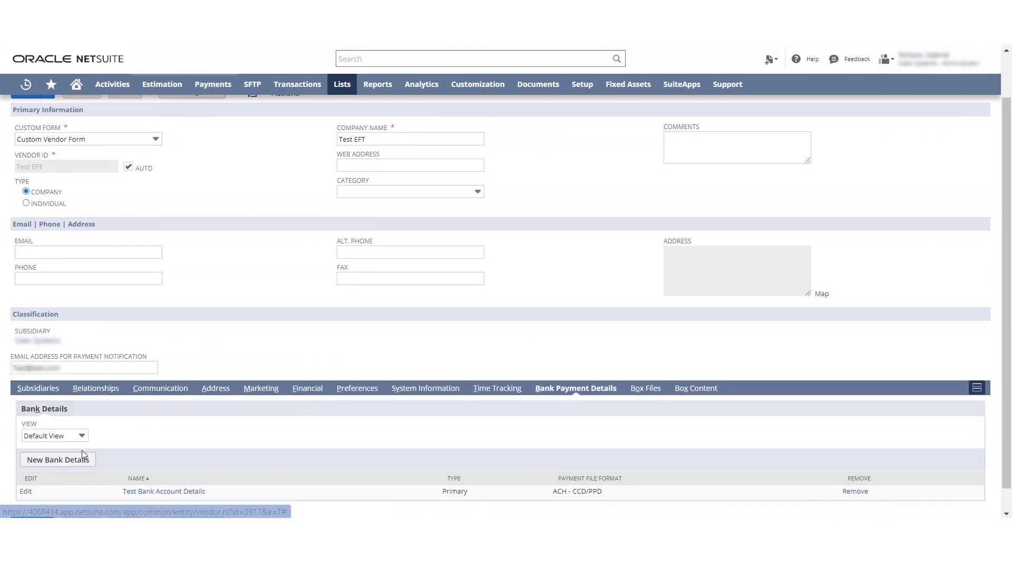
scroll(110, 472, down, 1)
Step: Open Test Bank Account Details, start editing, then cancel back to the read-only view
click(166, 467)
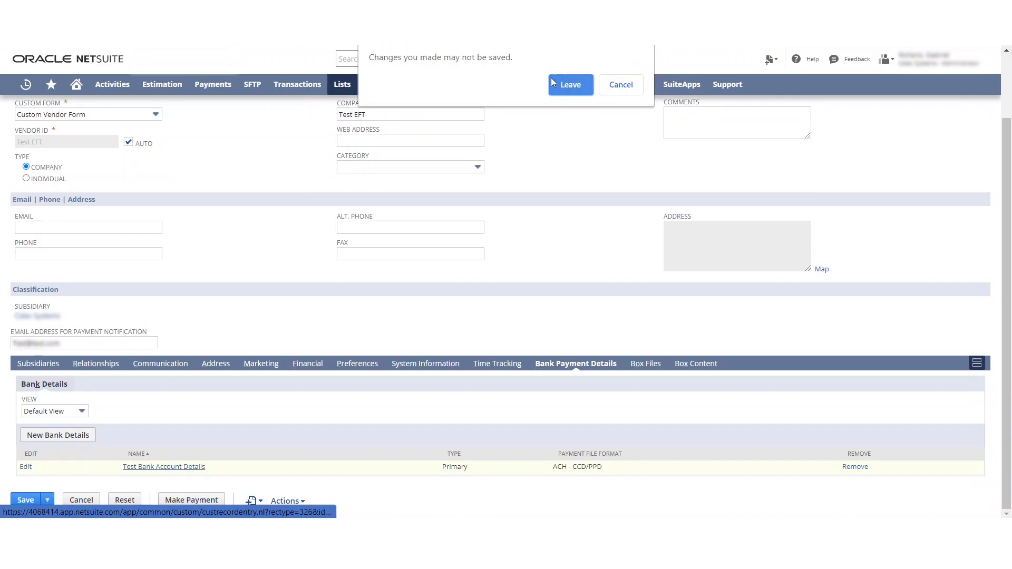
click(571, 83)
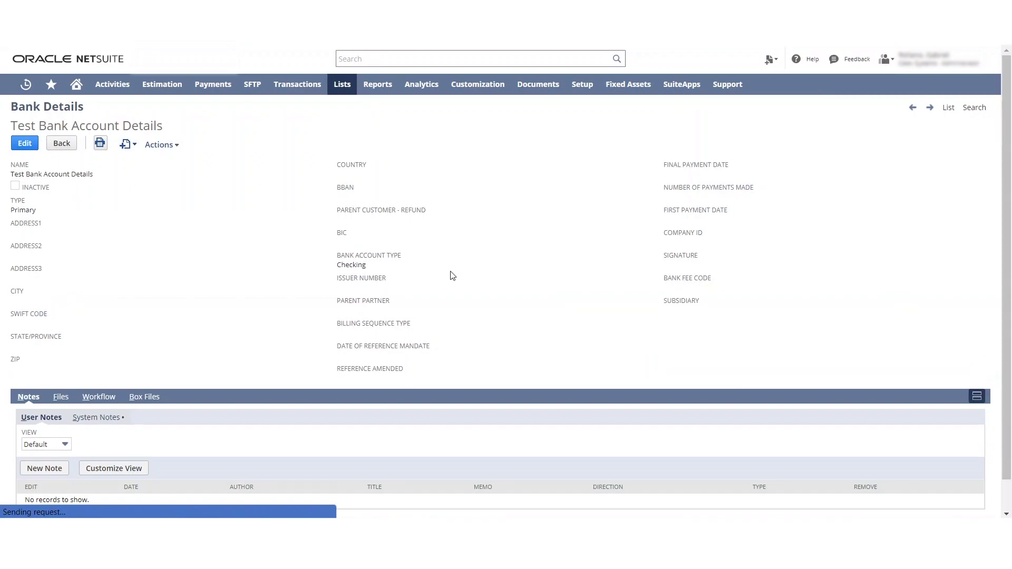
click(30, 143)
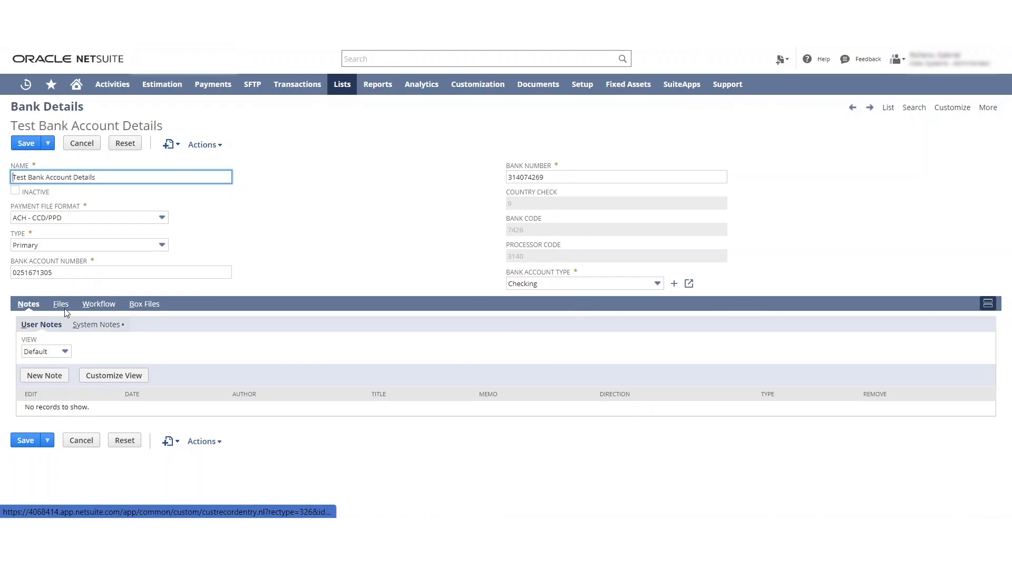
click(82, 142)
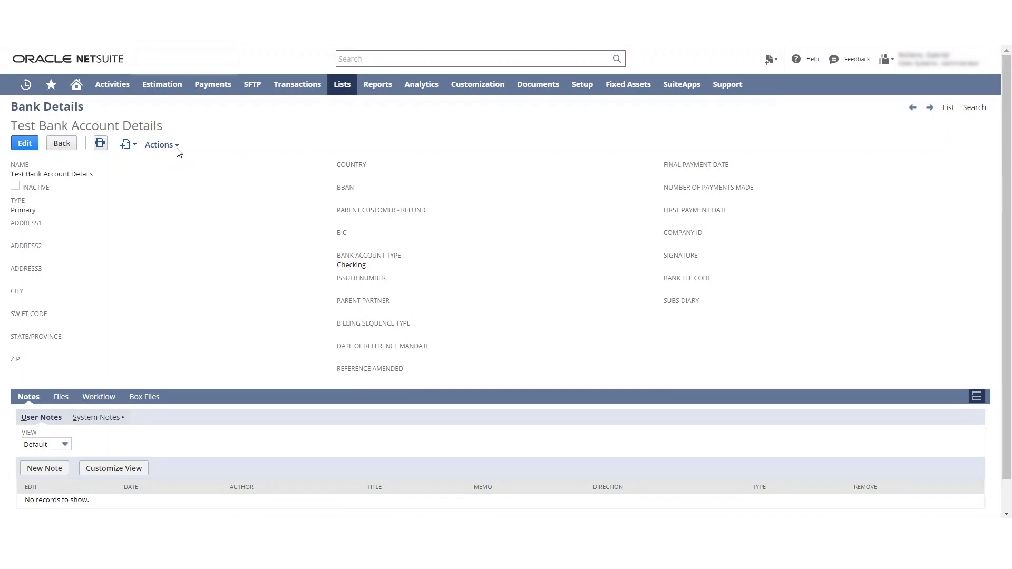
Step: Go to Lists > Relationships > Vendors and start a new vendor record
click(175, 144)
mouse_move(345, 88)
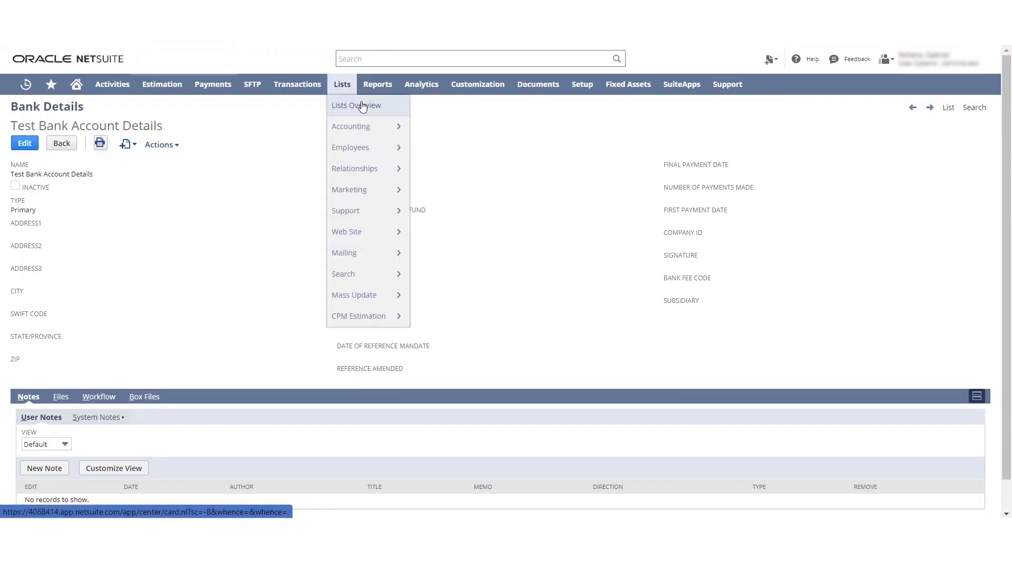
mouse_move(387, 210)
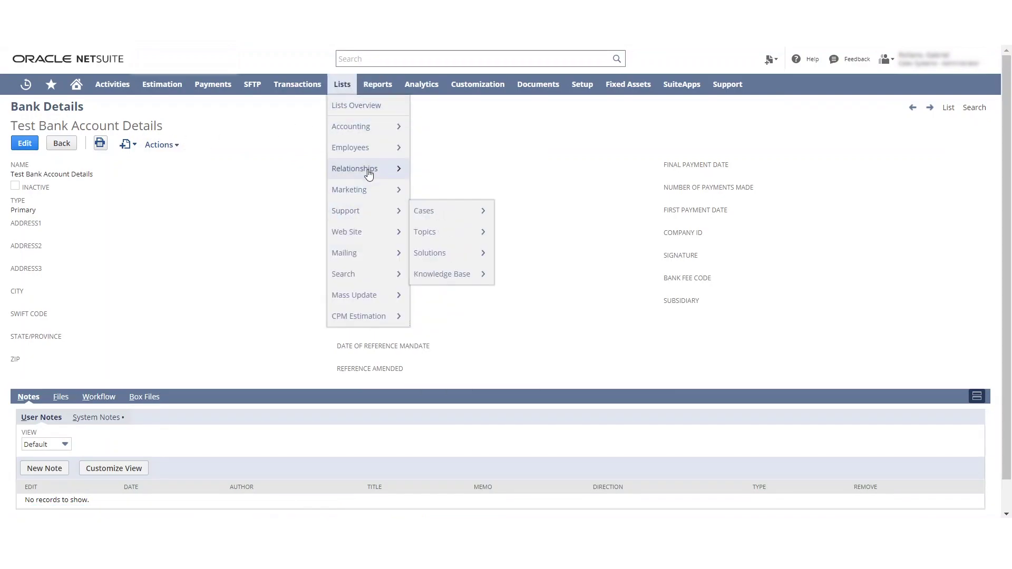
mouse_move(379, 167)
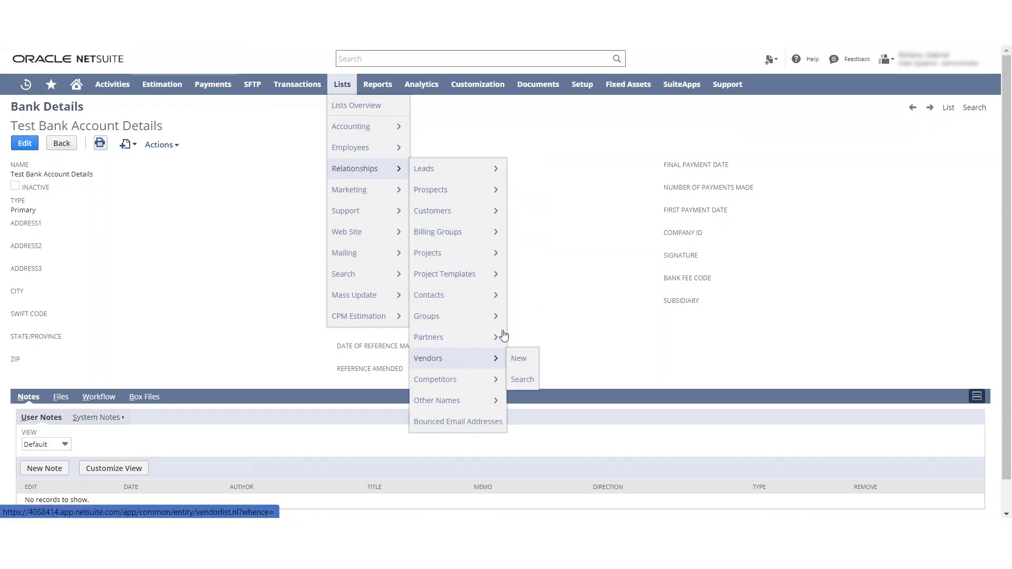
click(461, 363)
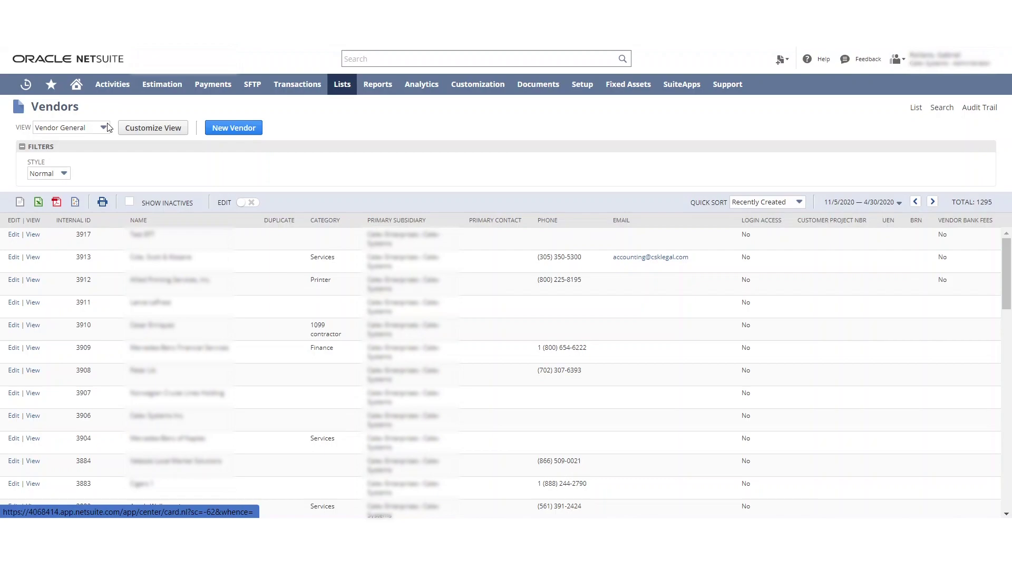
click(235, 131)
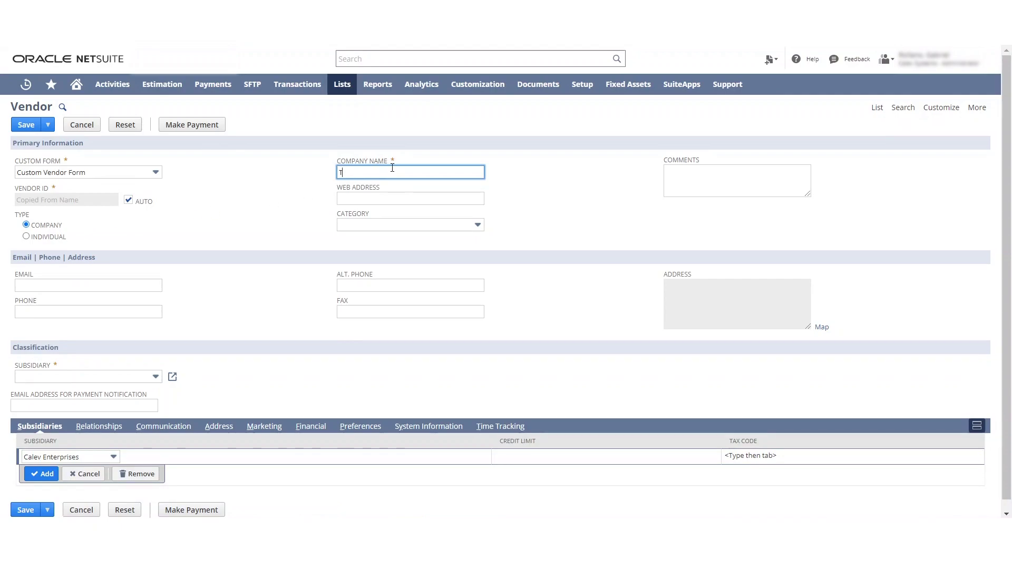
Step: Enter company name Test EFT, pick a subsidiary, and fill in the payment-notification e-mail
text(Test EFT)
click(106, 380)
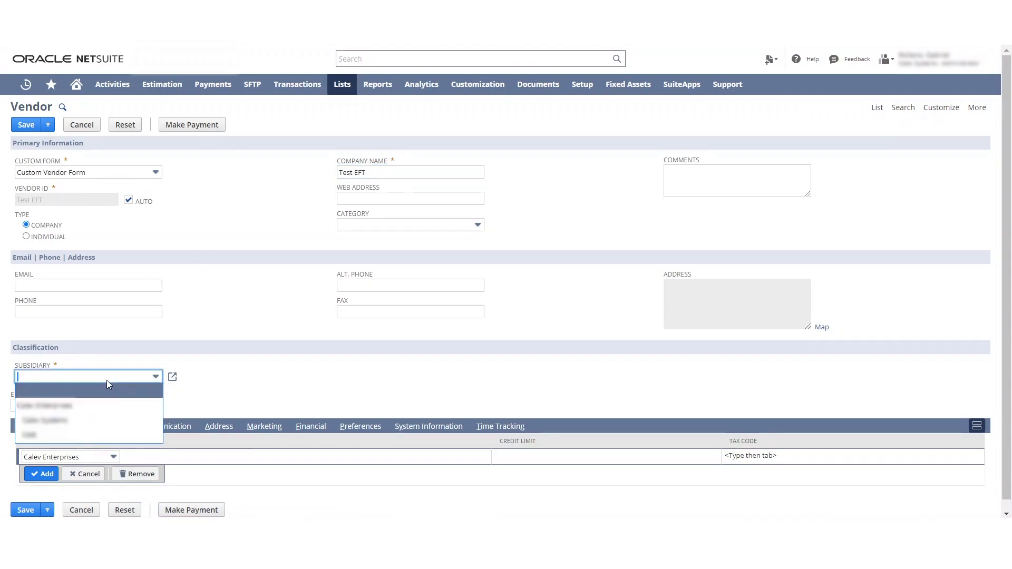
click(77, 419)
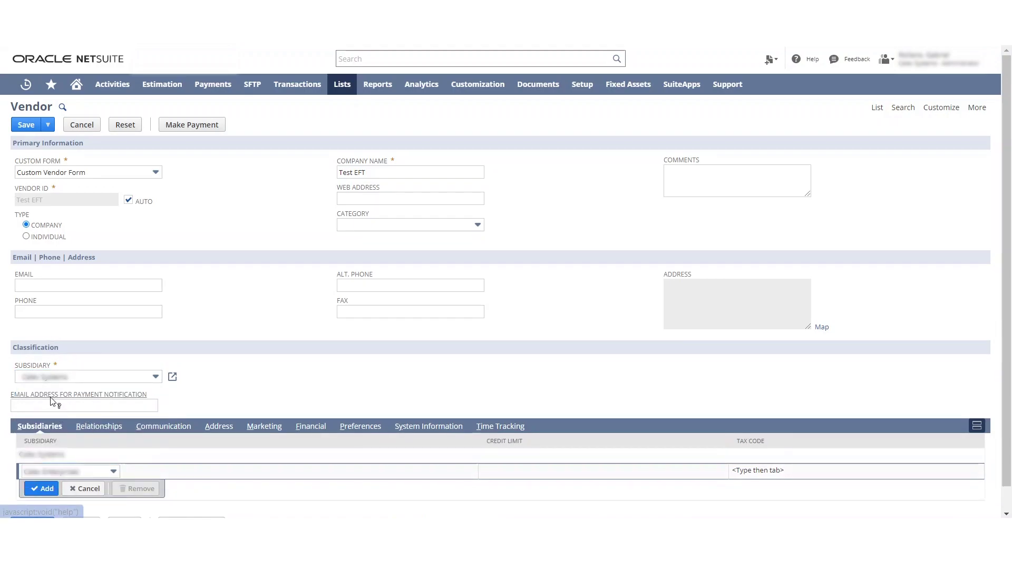
click(25, 395)
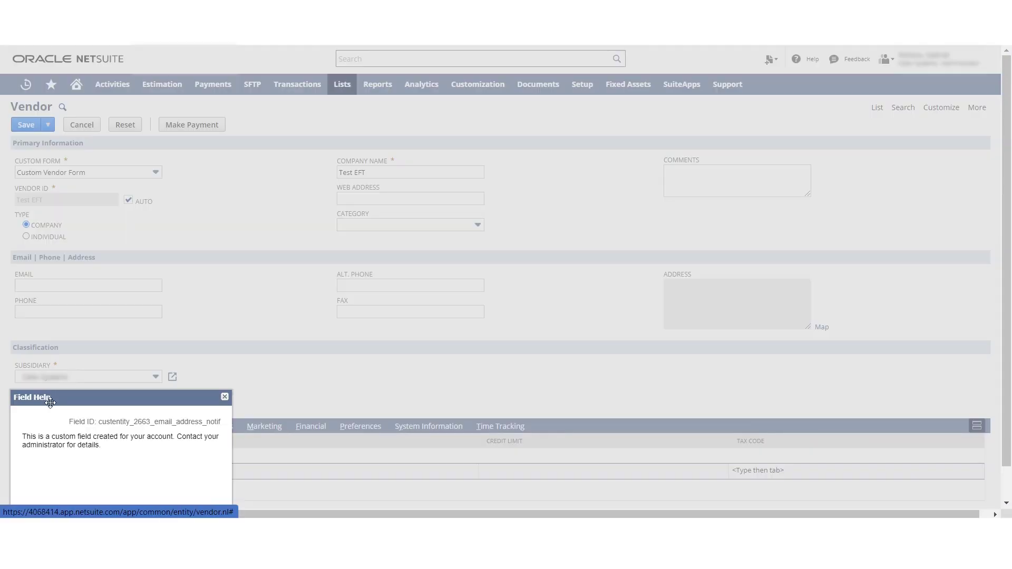
click(224, 397)
click(118, 410)
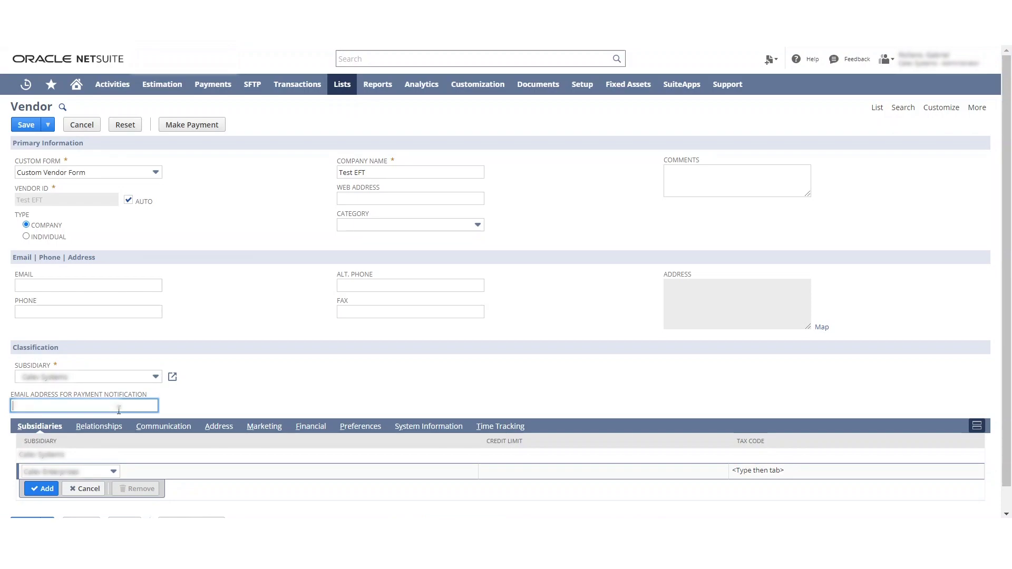
text(Test@test2.com)
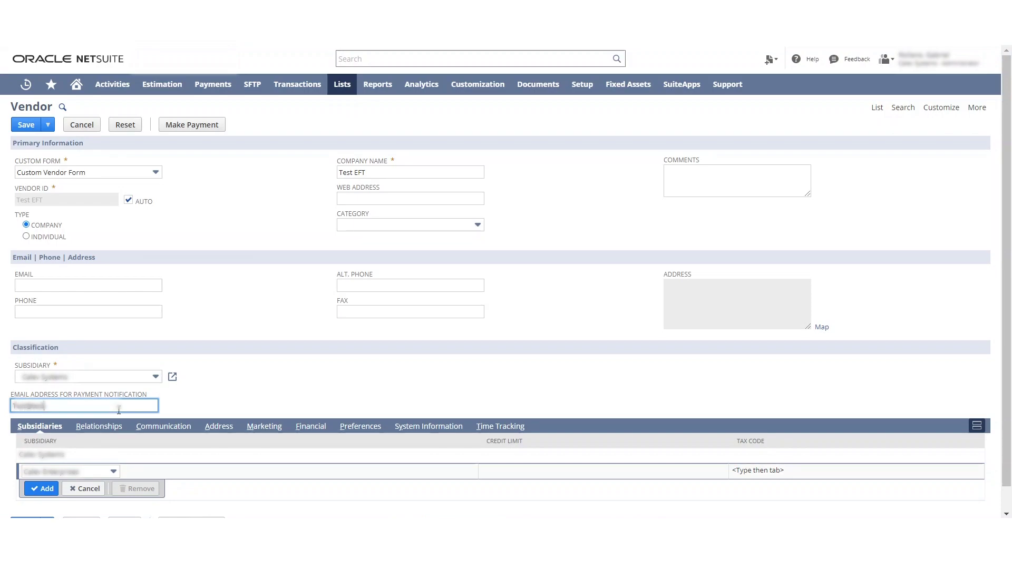
click(331, 350)
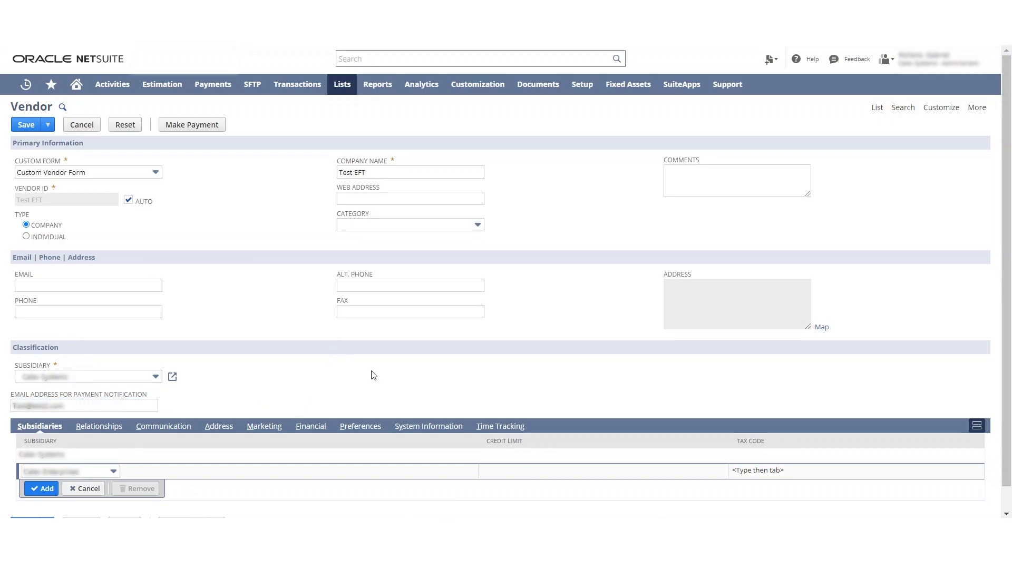
Step: Browse the vendor's Relationships, Communication, Address, Marketing, Financial and Preferences subtabs
click(112, 428)
scroll(142, 396, down, 1)
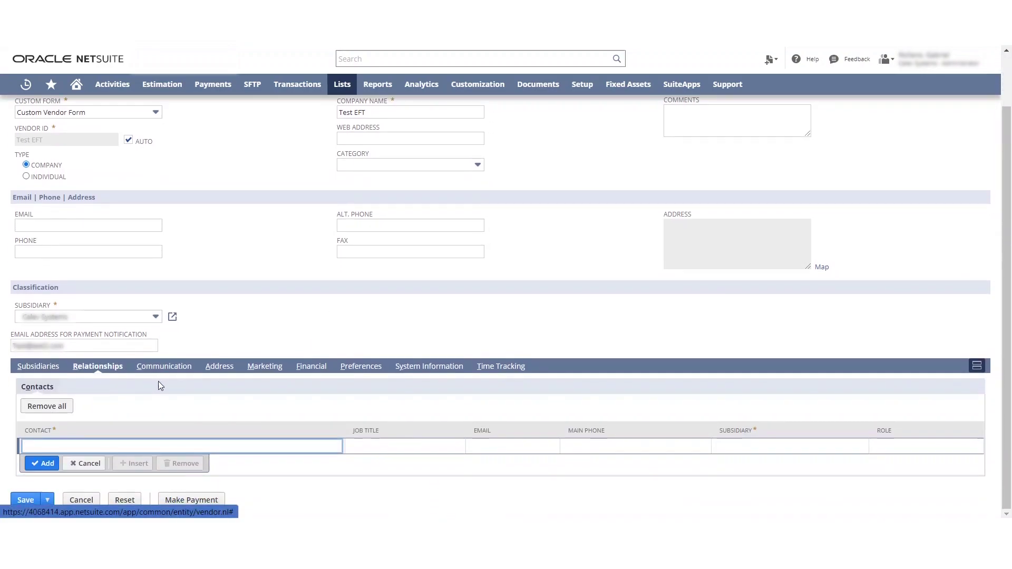
click(174, 373)
click(235, 371)
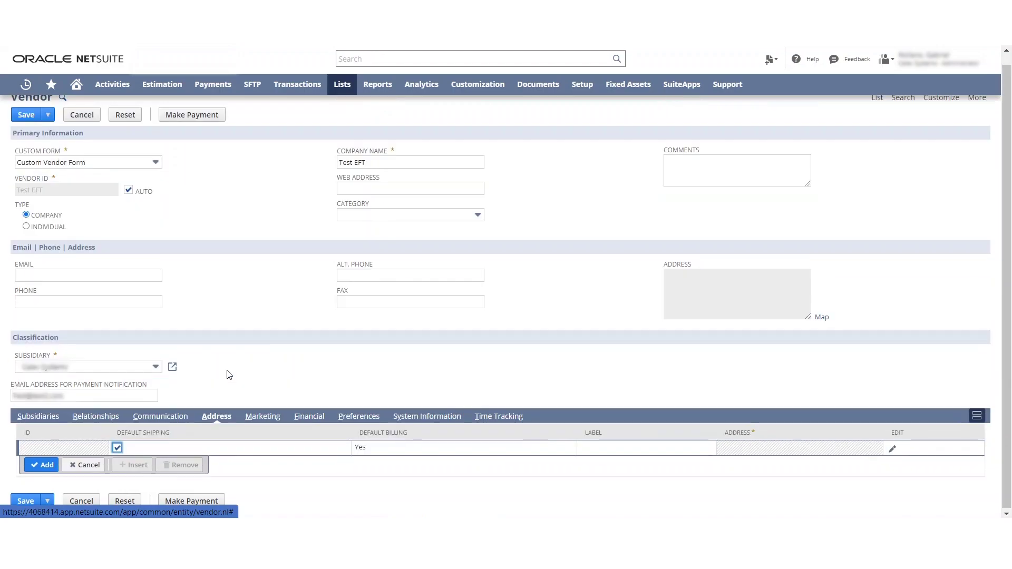
click(266, 417)
click(311, 417)
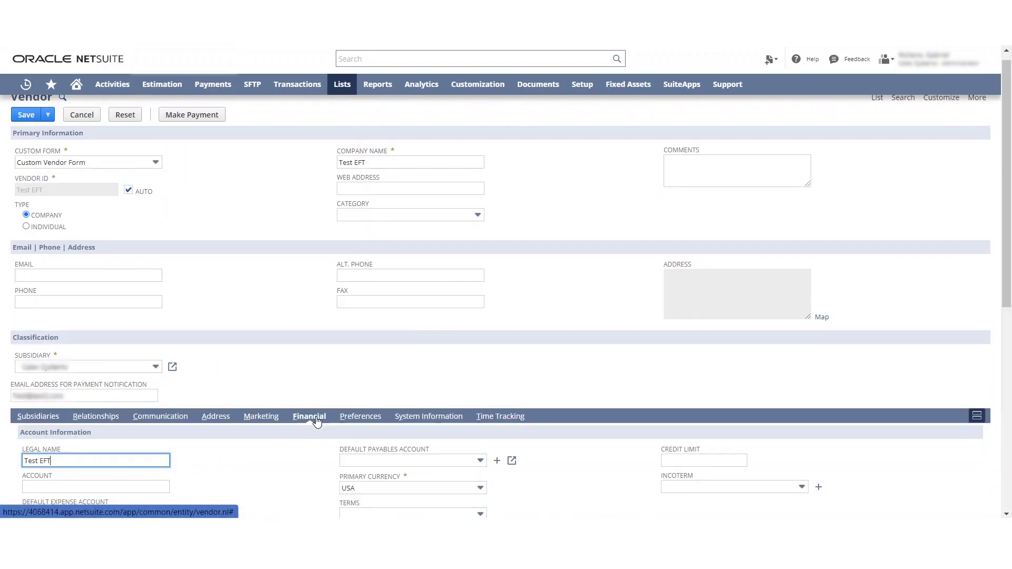
scroll(237, 448, down, 3)
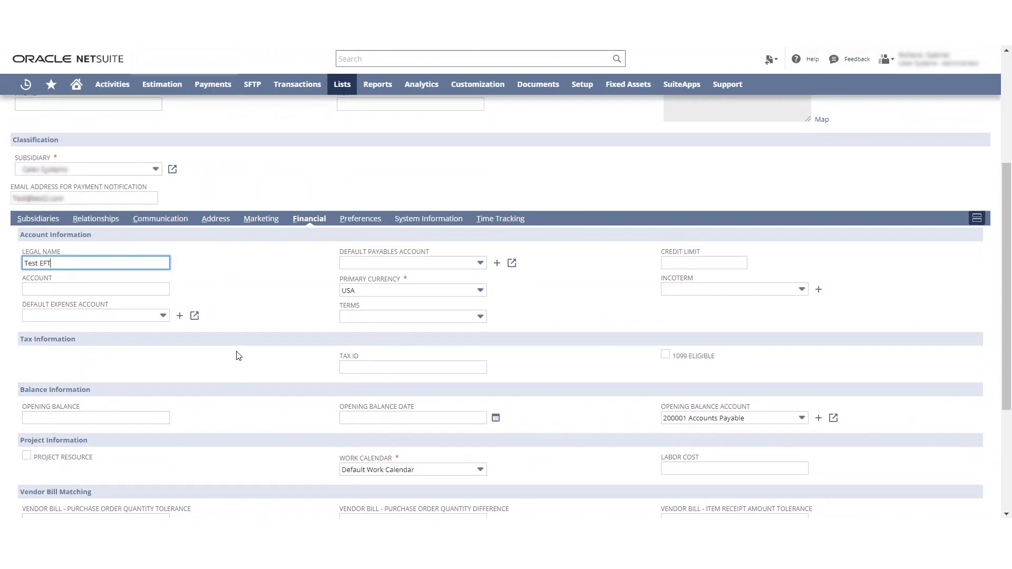
scroll(265, 269, down, 2)
scroll(265, 273, down, 1)
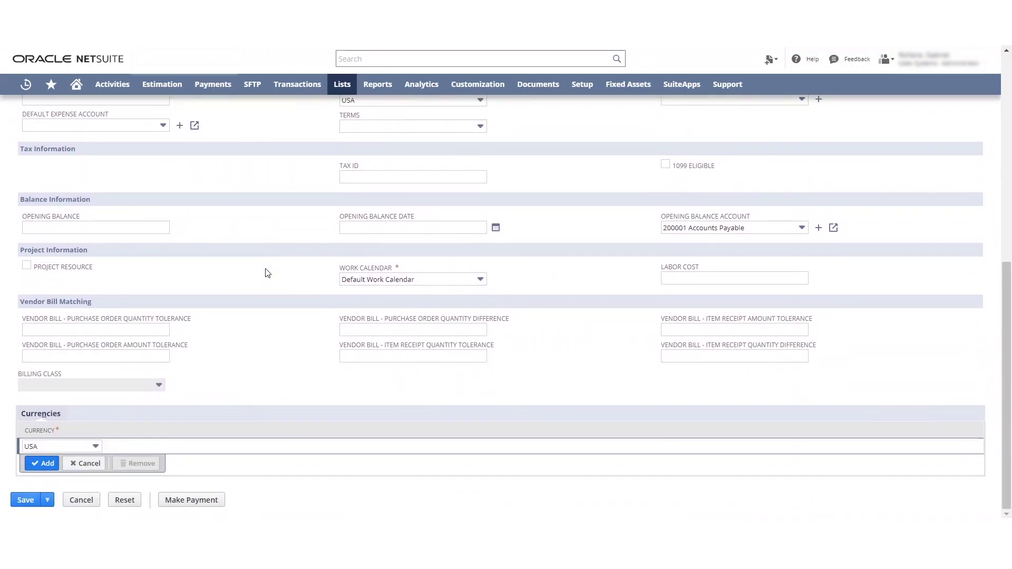
scroll(268, 288, up, 3)
click(358, 227)
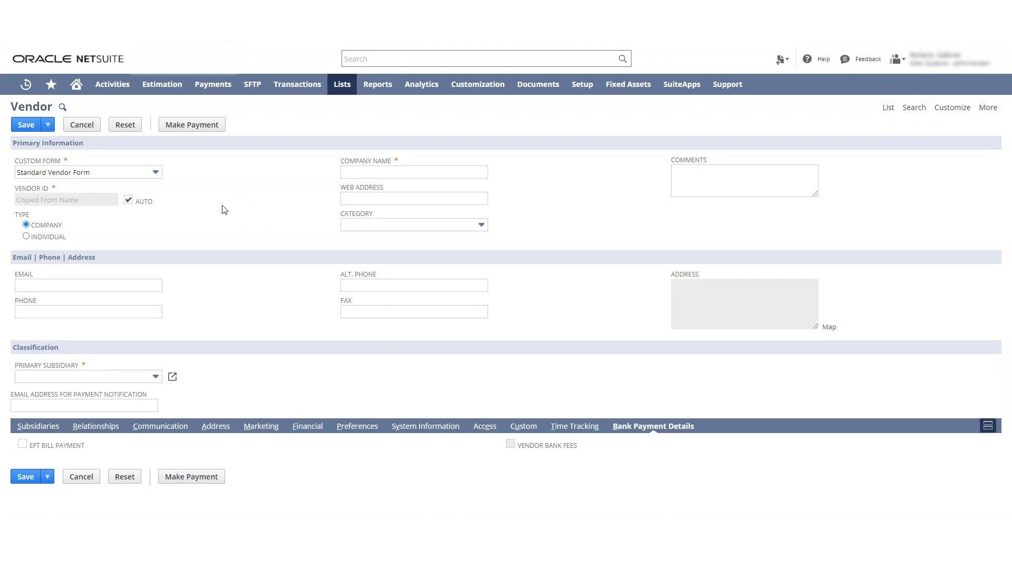
Step: Switch the new vendor record's form from Custom Vendor Form to Standard Vendor Form
click(114, 171)
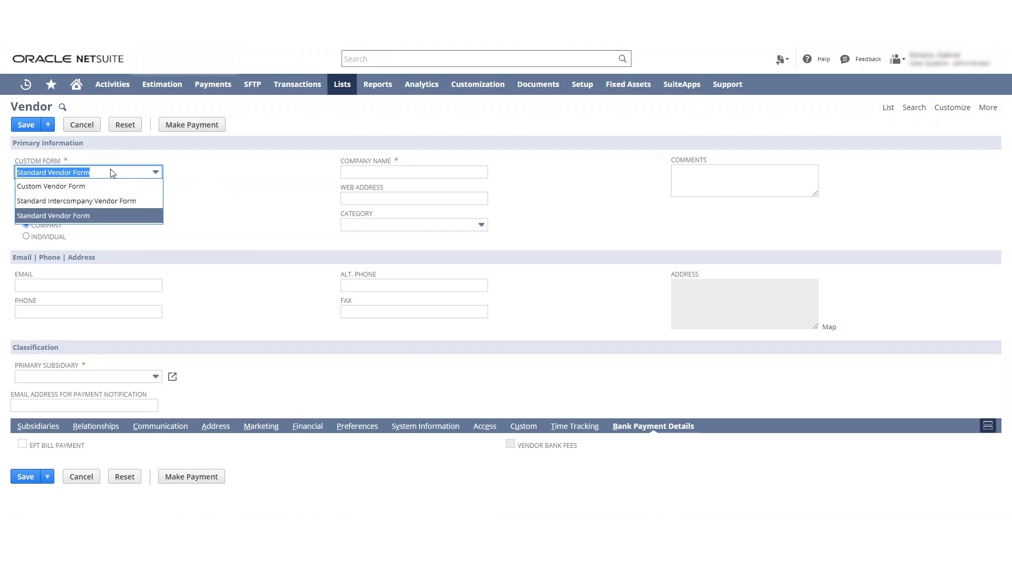
click(87, 187)
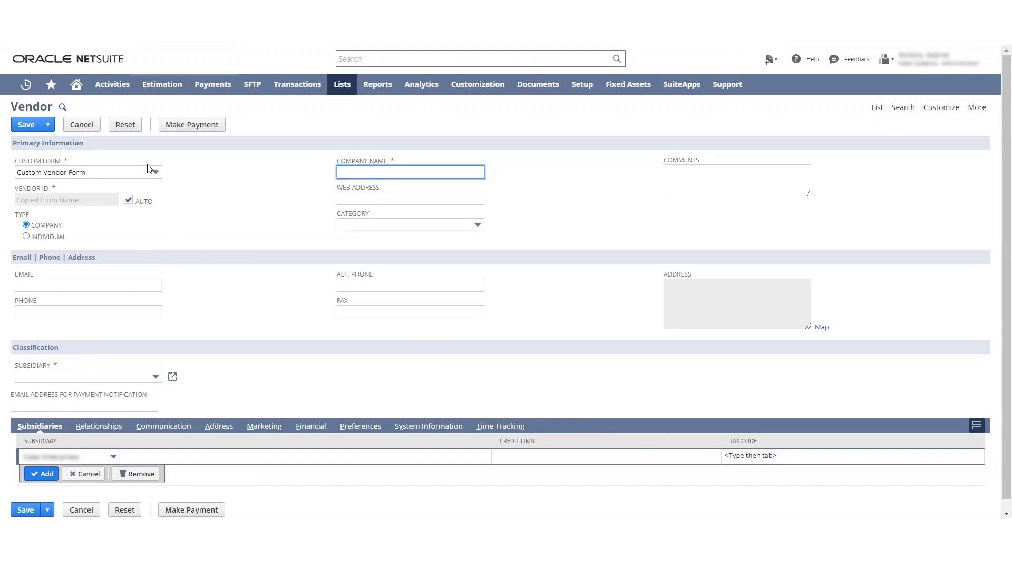
click(117, 172)
click(97, 185)
click(98, 175)
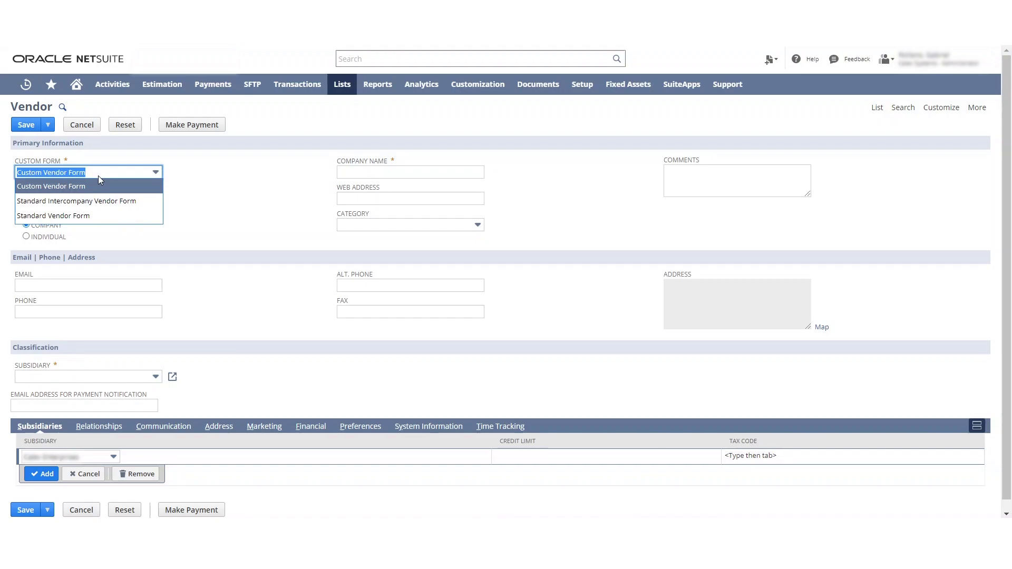
click(91, 217)
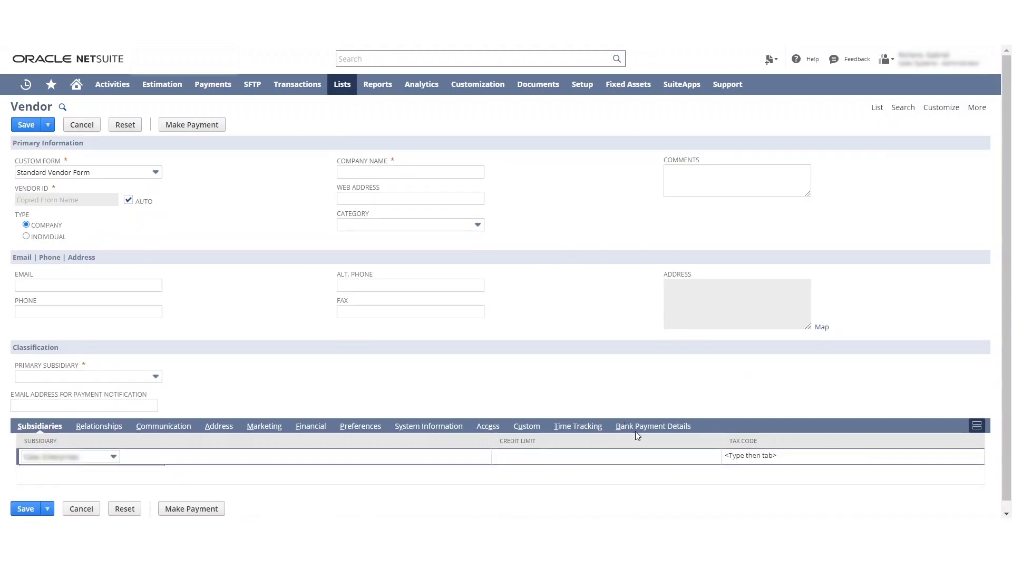
Step: Tick EFT Bill Payment under Bank Payment Details, try saving, and dismiss the missing-fields alert
click(635, 428)
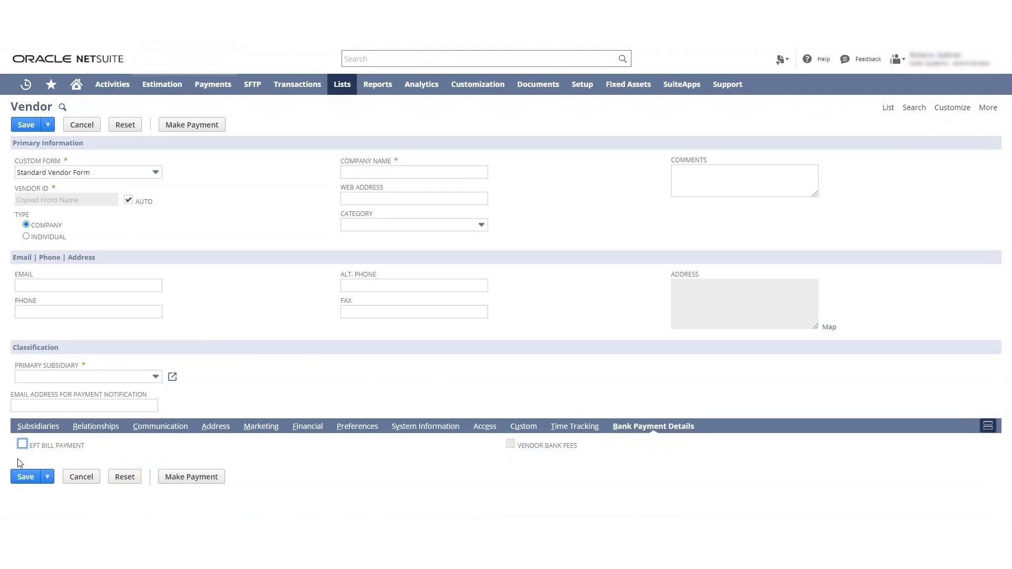
click(22, 444)
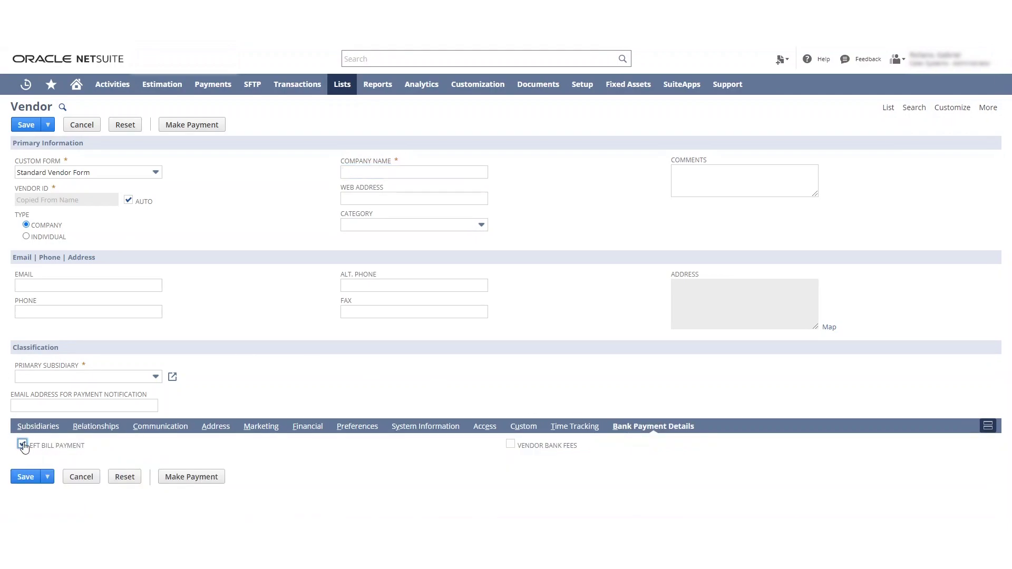
click(25, 481)
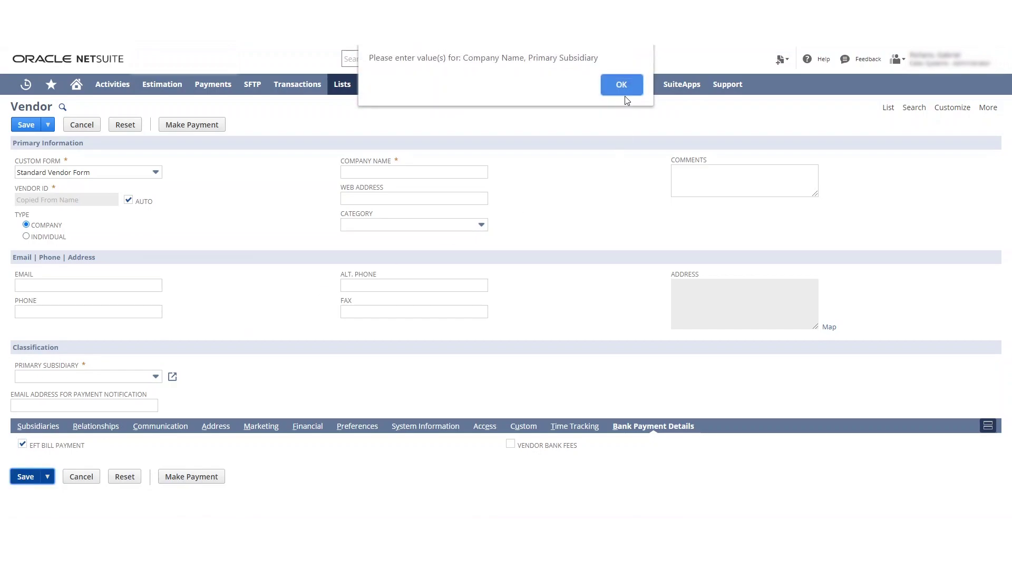
click(626, 91)
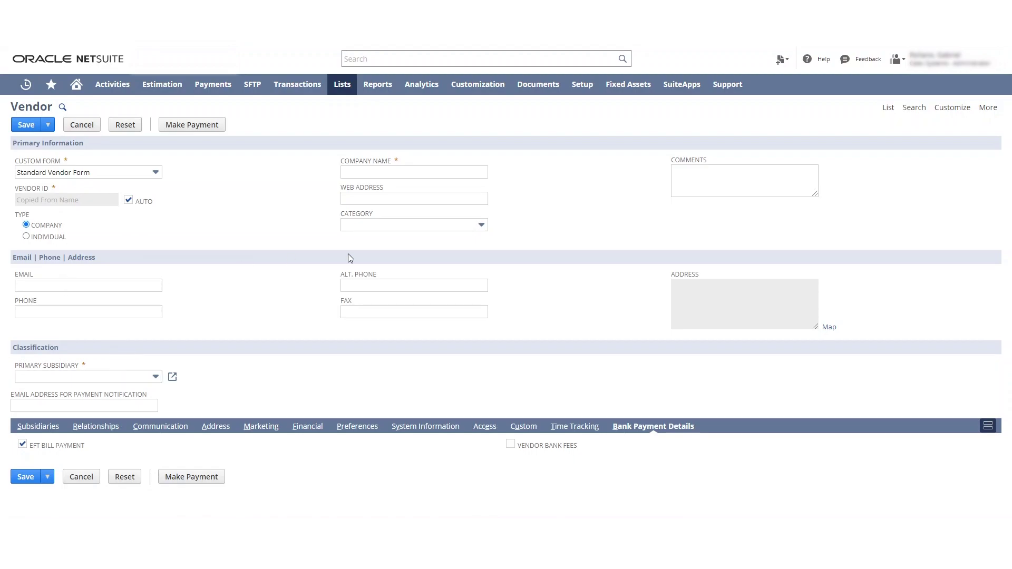
Step: Enter company name Test Eft 2, pick a primary subsidiary and notification e-mail, then save the vendor
click(402, 175)
text(Test)
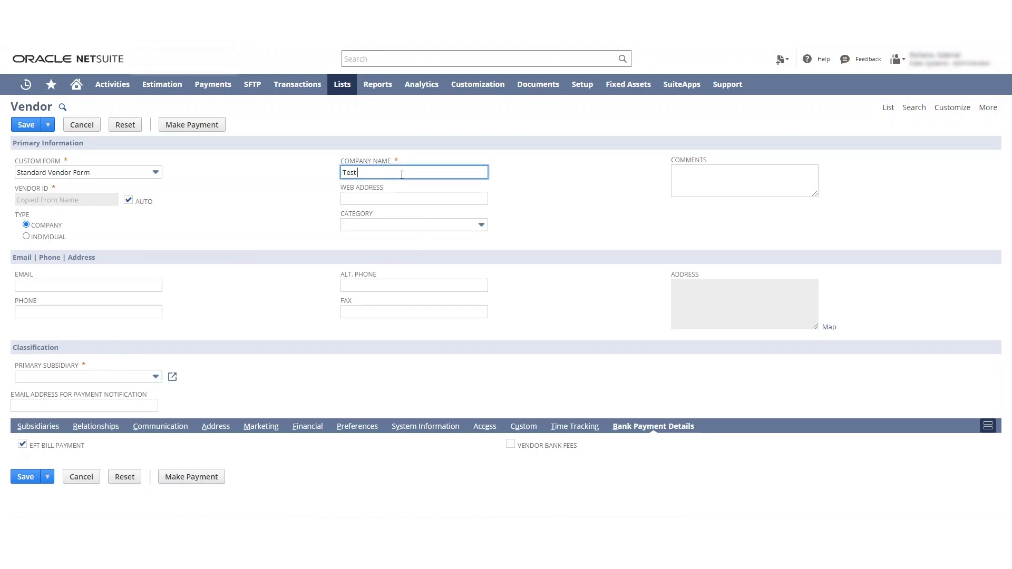
text( Eft 2)
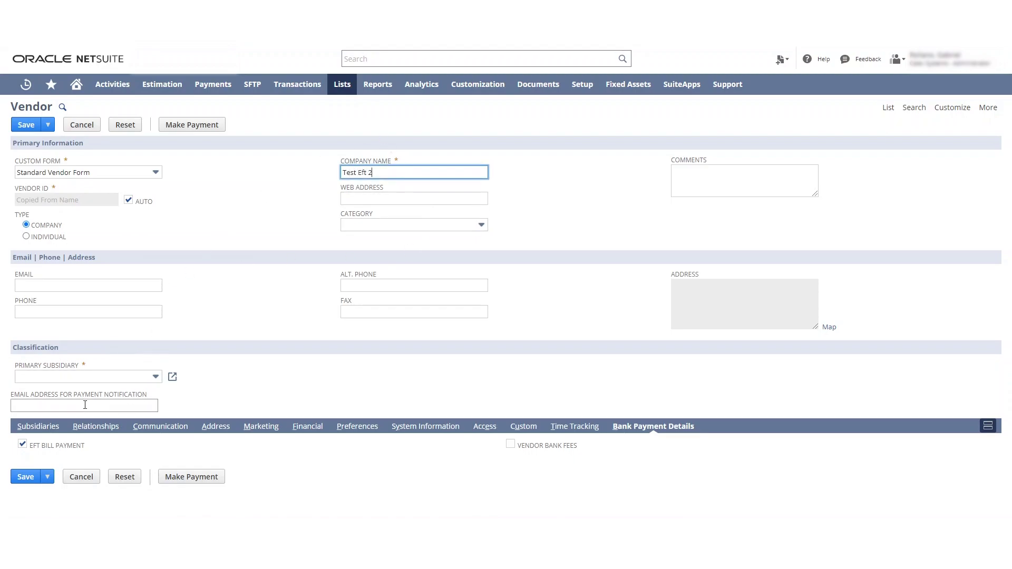
click(90, 378)
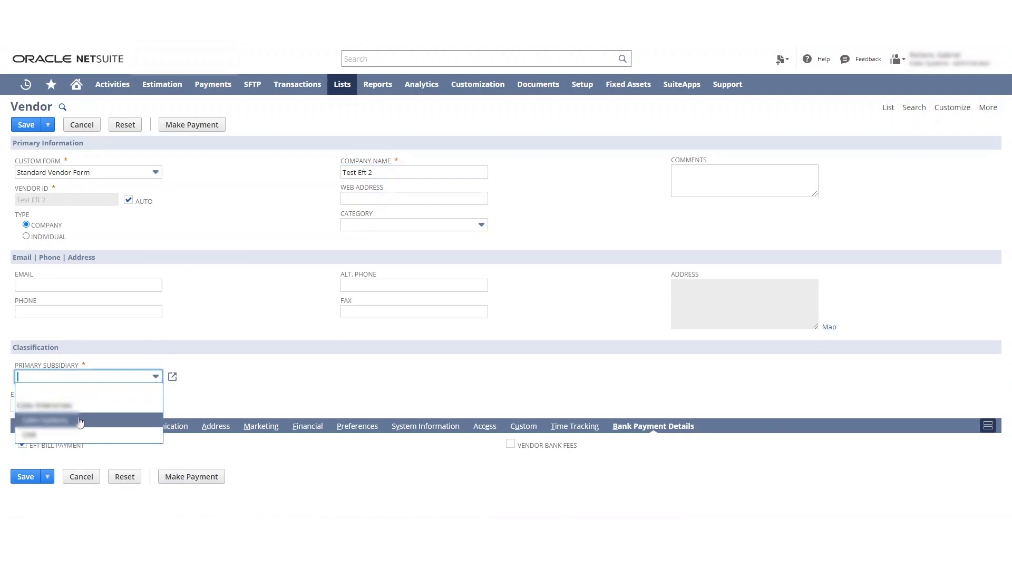
click(62, 422)
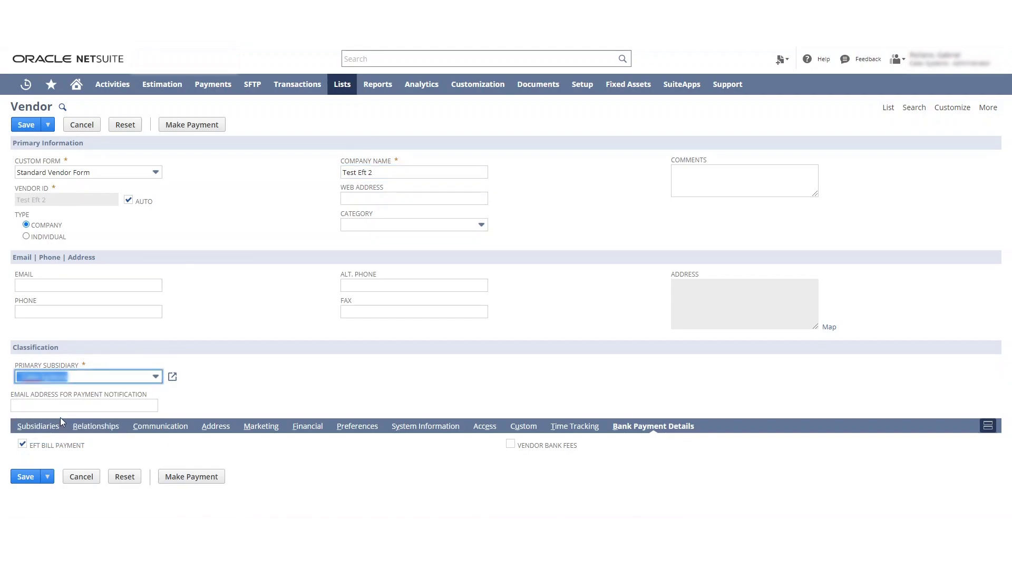
click(61, 408)
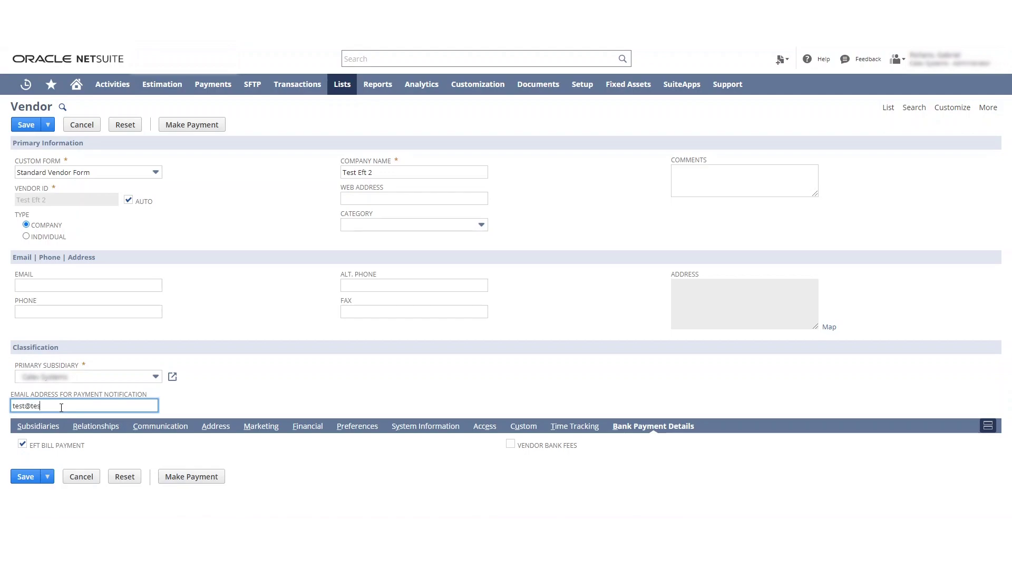
text(test@test2.com)
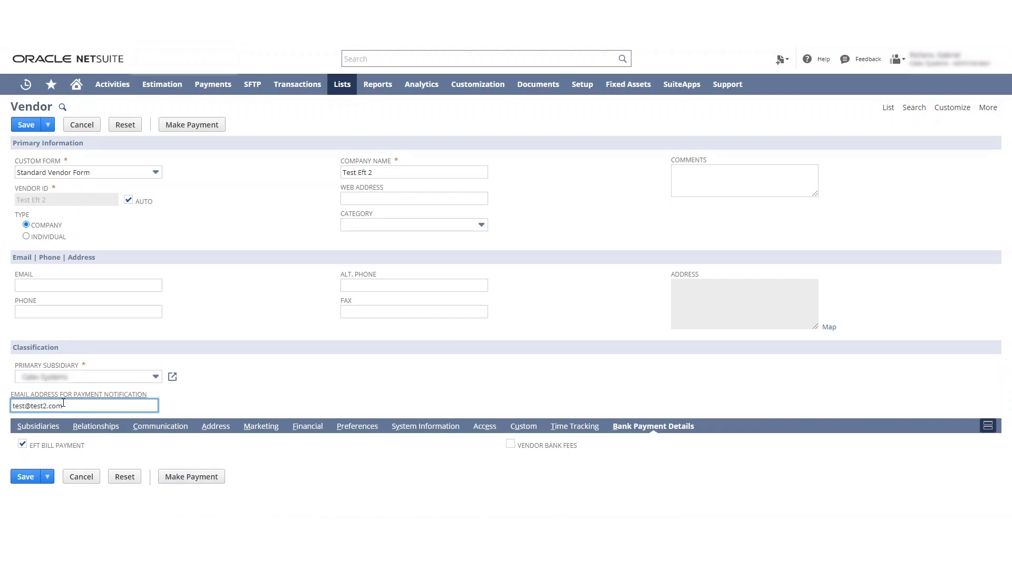
click(23, 477)
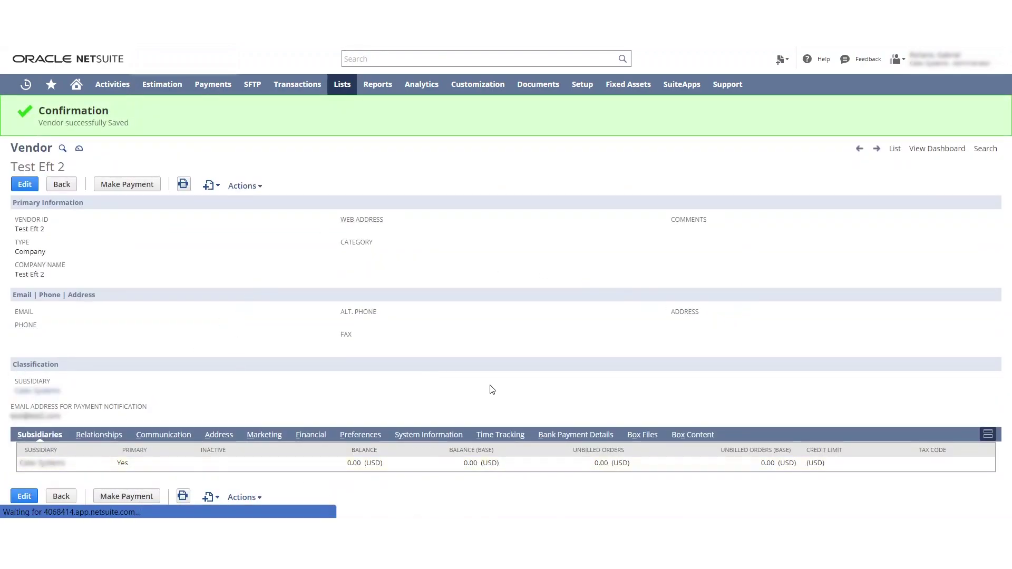
Step: Create a new Bank Details record for vendor Test Eft 2 from its Bank Payment Details subtab
click(559, 431)
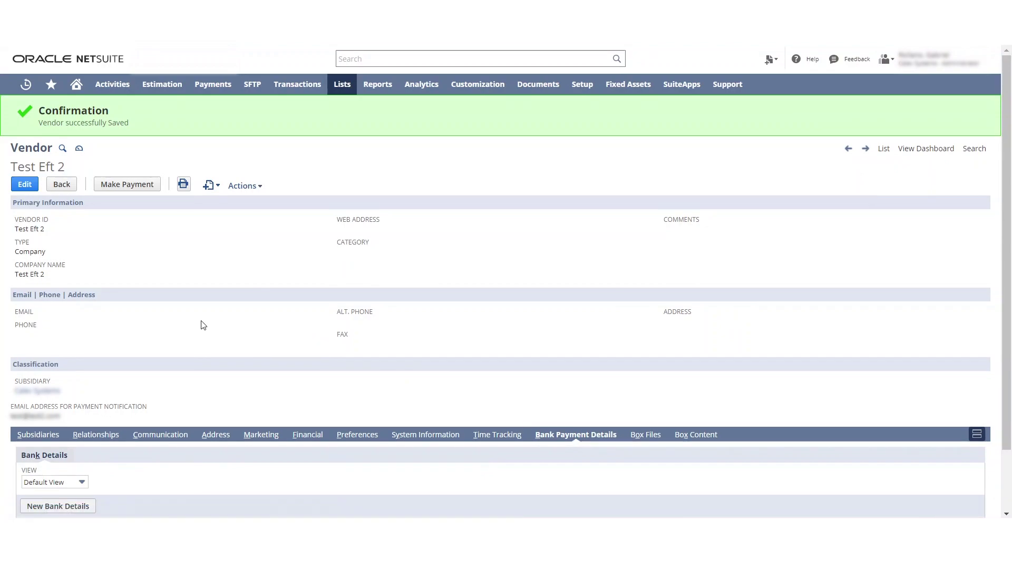
scroll(198, 327, down, 2)
click(72, 441)
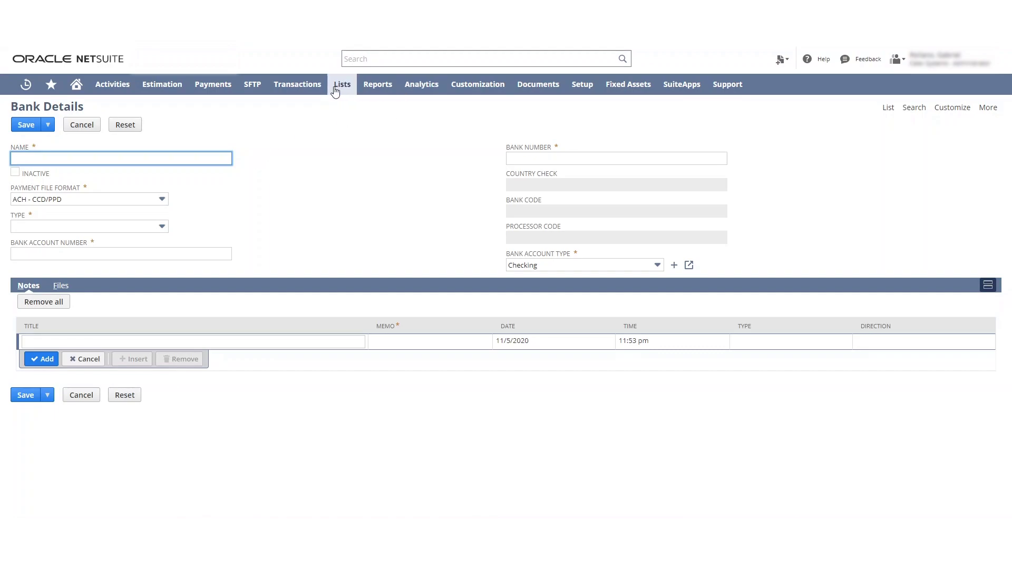
Step: Bring up the Recent Records list showing Bill #Test (Test EFT) over the Bank Details form
mouse_move(311, 83)
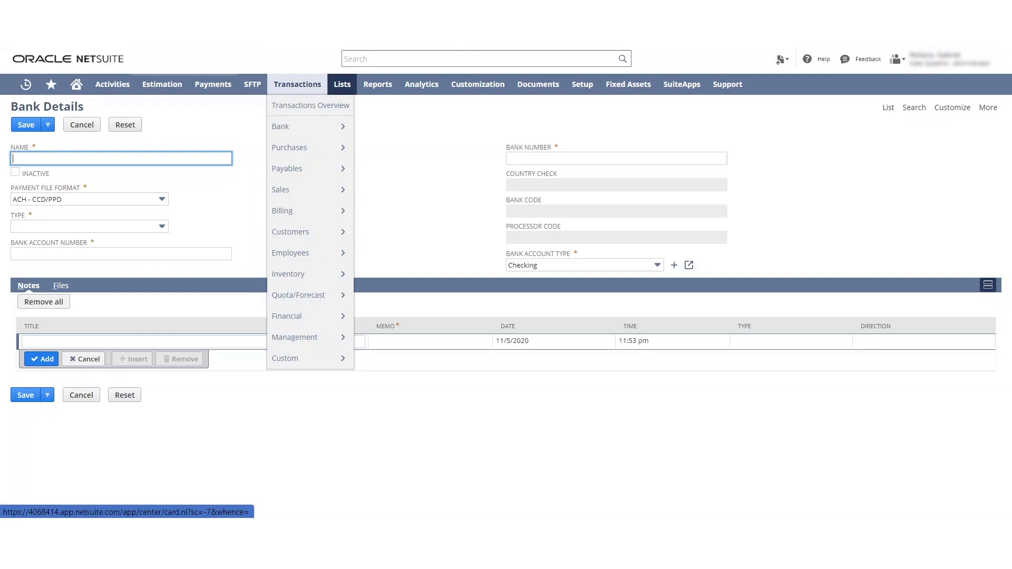
mouse_move(297, 165)
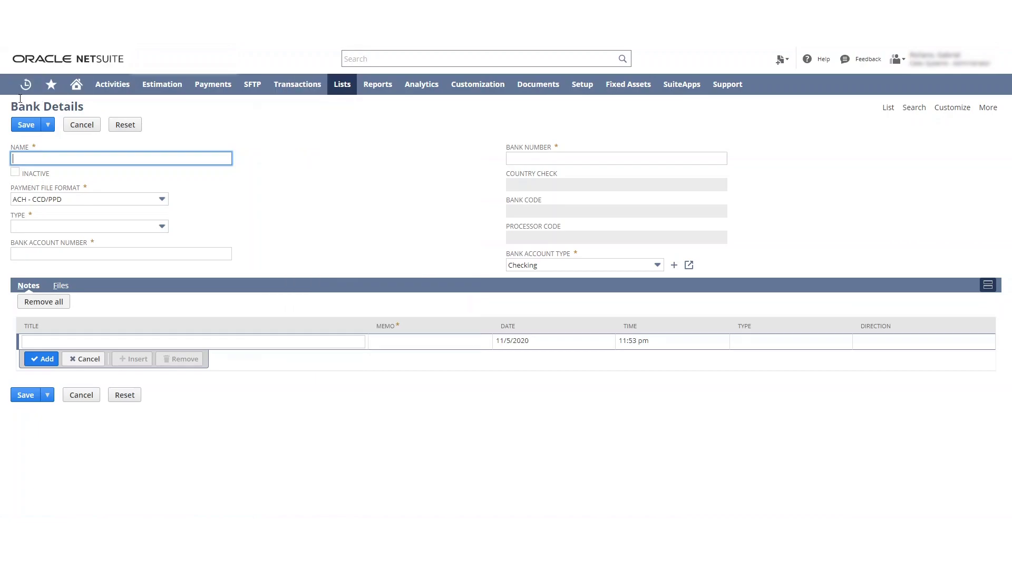
mouse_move(29, 91)
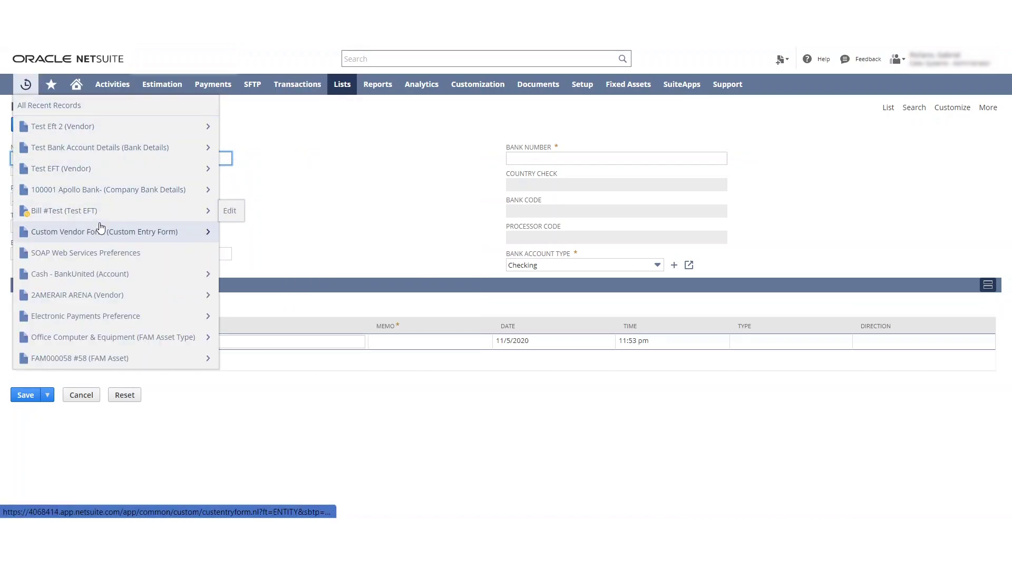
mouse_move(100, 228)
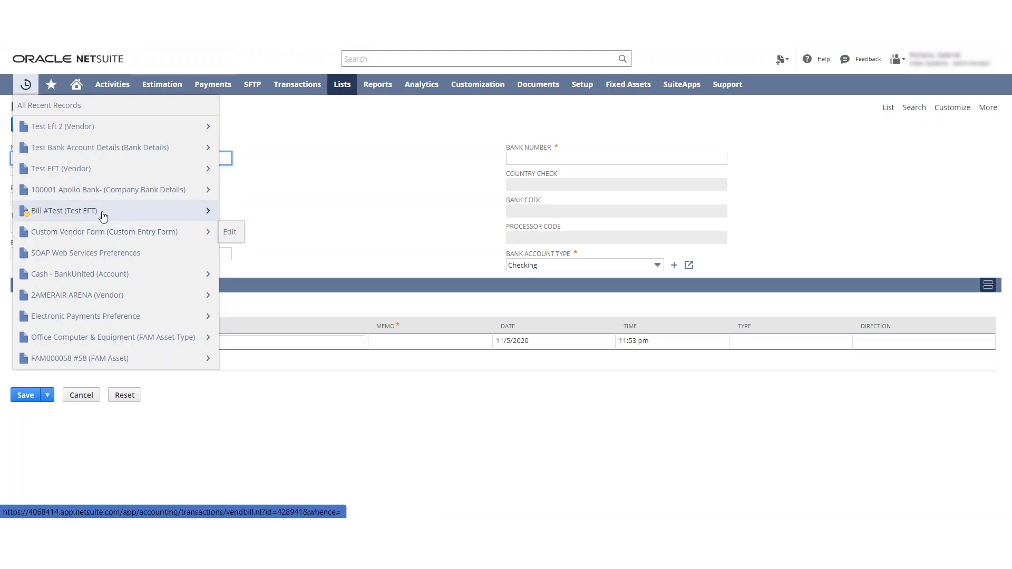
Step: Open Bill #Test for Test EFT, review its Office Expense line in edit mode, then cancel
click(109, 217)
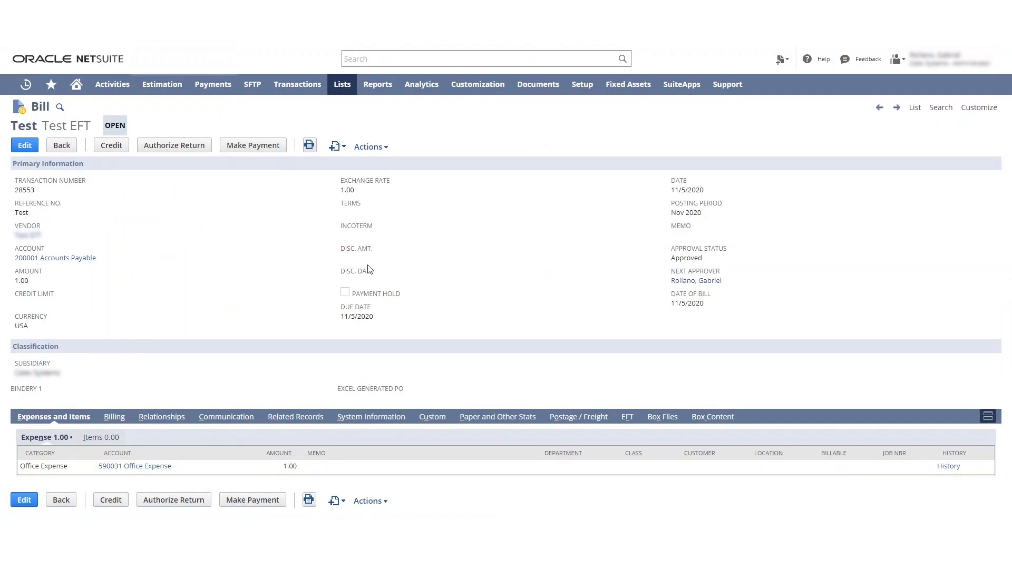
click(24, 145)
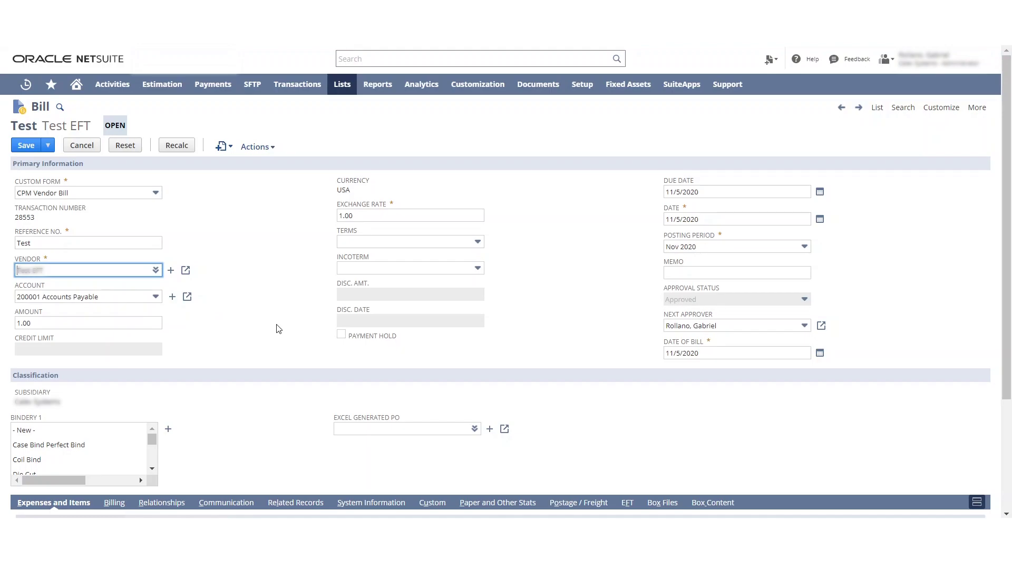
scroll(249, 365, down, 3)
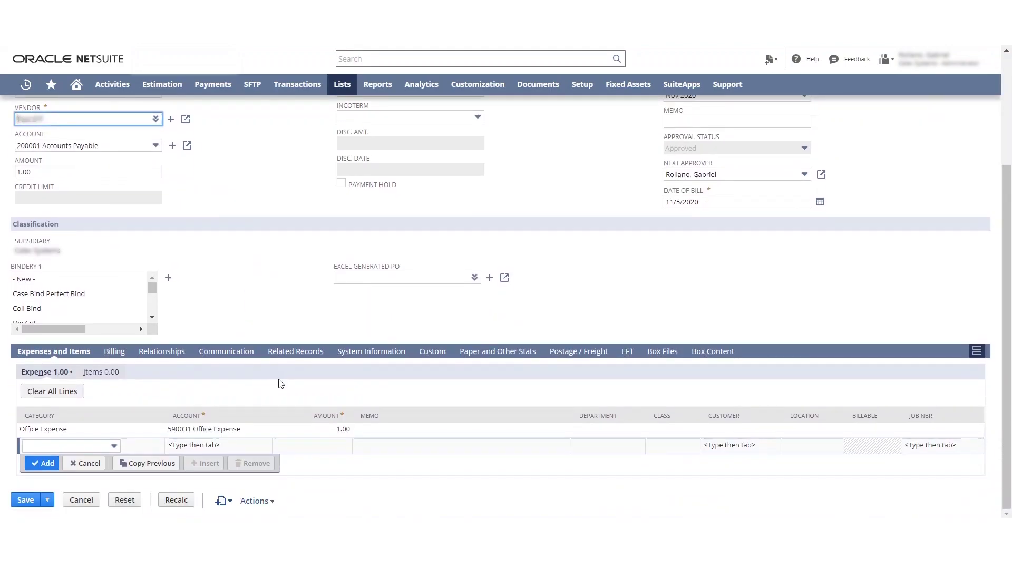
scroll(315, 321, up, 3)
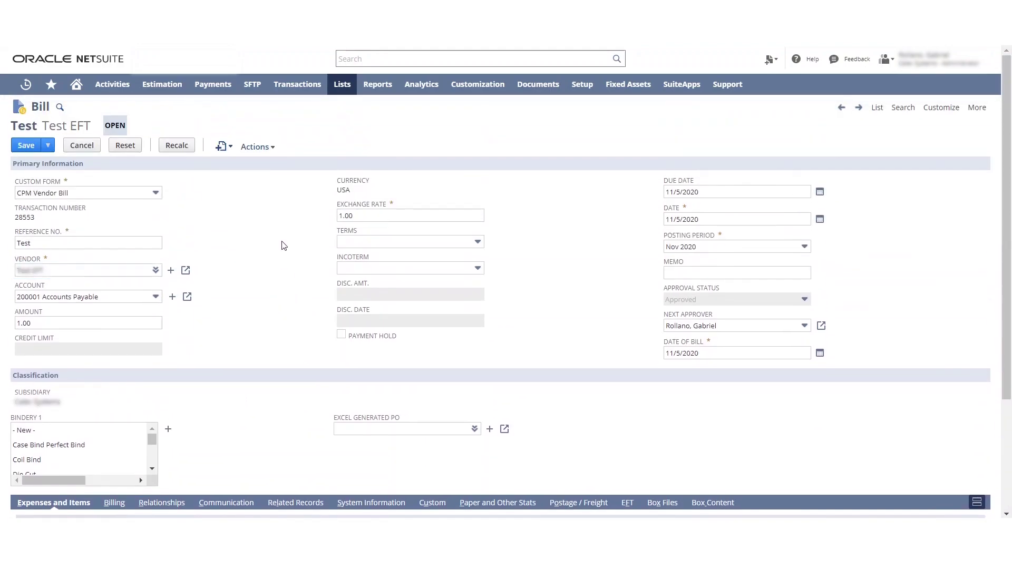
click(87, 145)
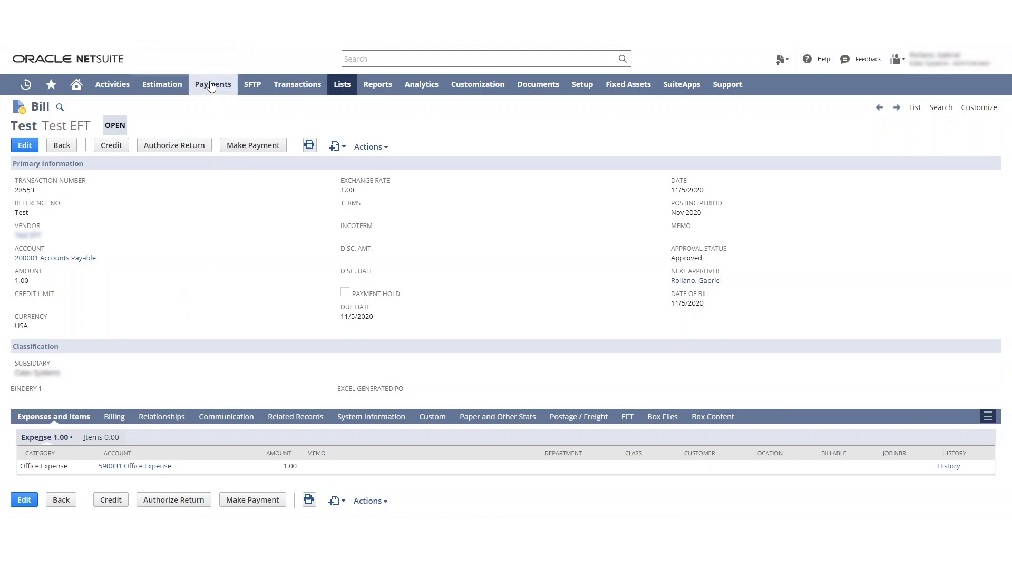
Step: Start EFT bill payments using bank account 100001 Apollo Bank and A/P account 200001 Accounts Payable
mouse_move(213, 85)
mouse_move(244, 150)
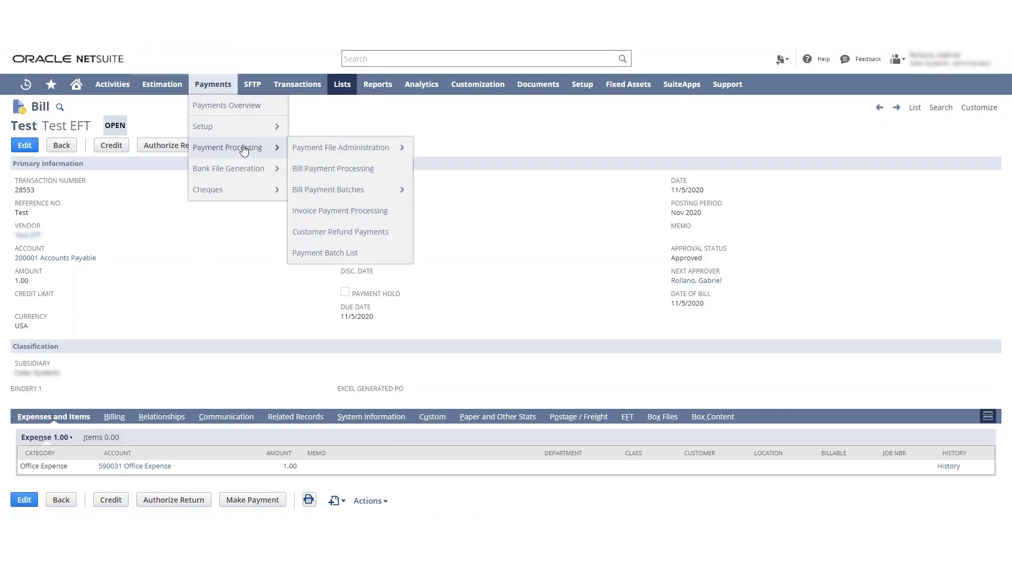
click(372, 176)
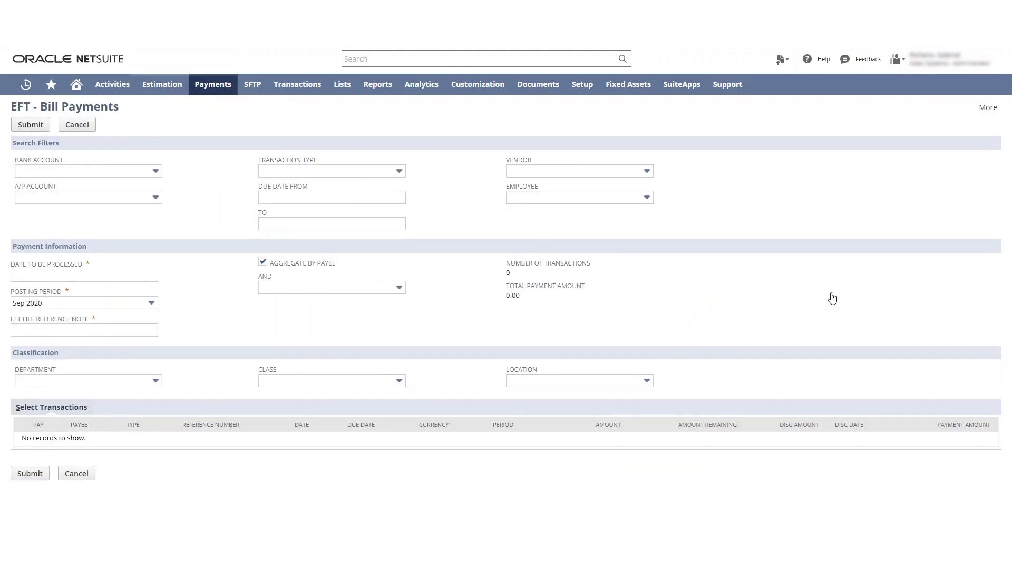
click(130, 172)
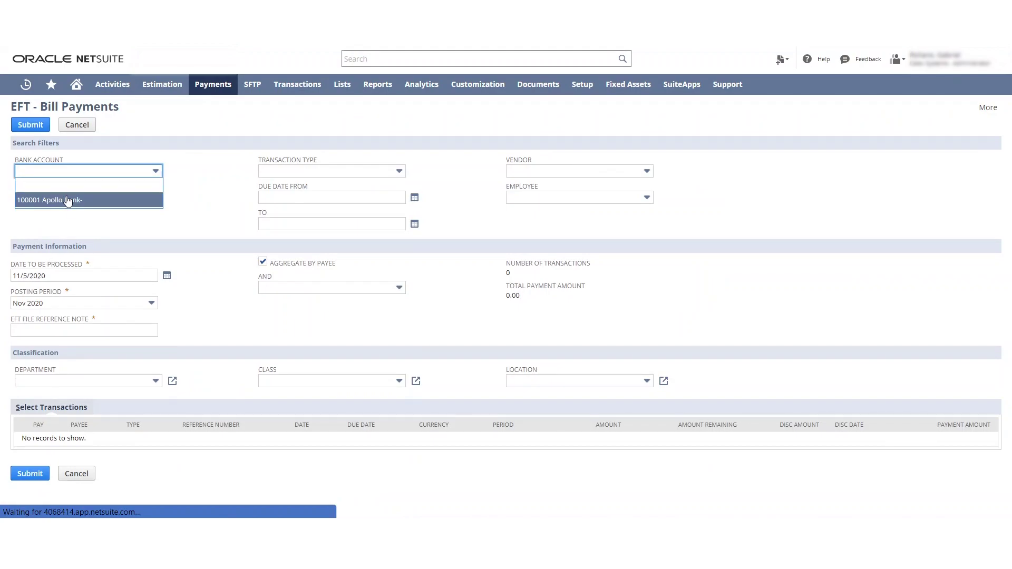
click(68, 200)
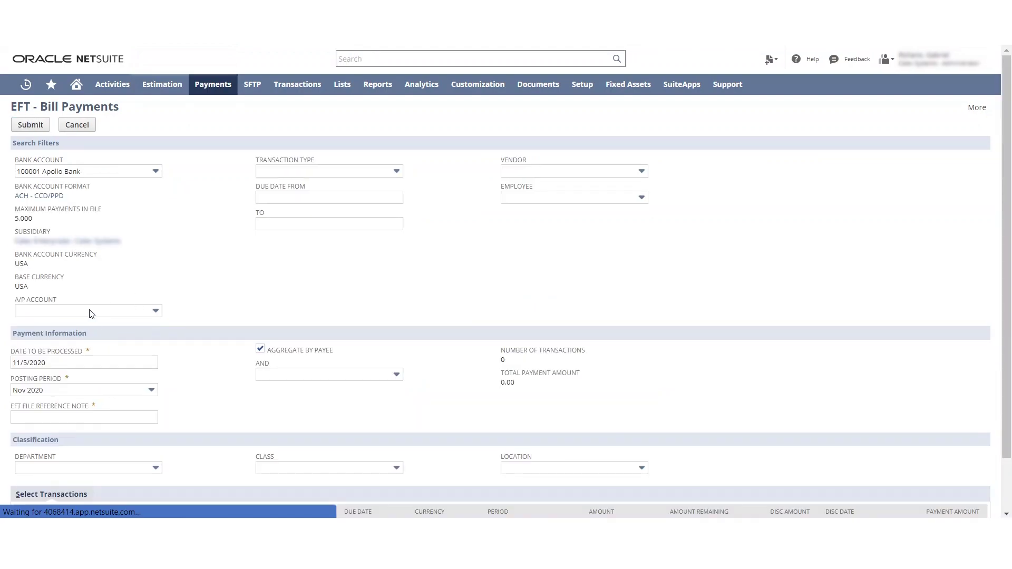
click(70, 311)
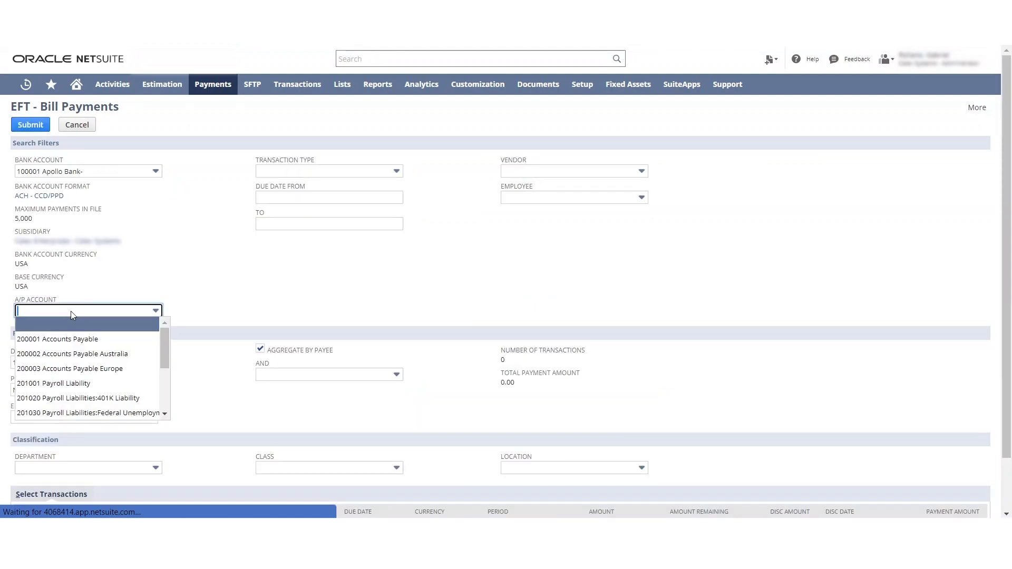
click(110, 342)
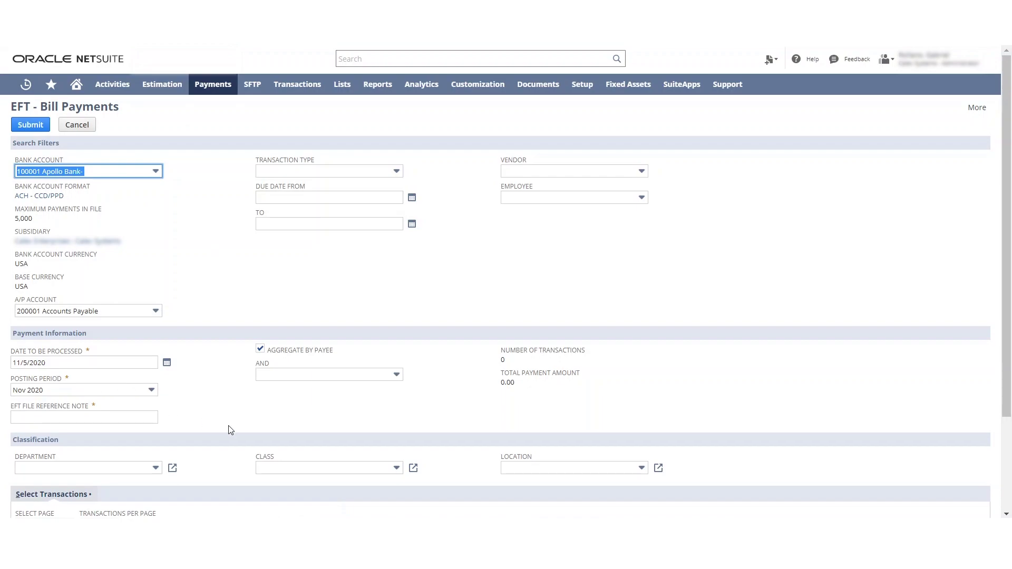
Step: Enter EFT file reference note 'Test' and mark the 1.00 Test EFT bill to pay
click(129, 419)
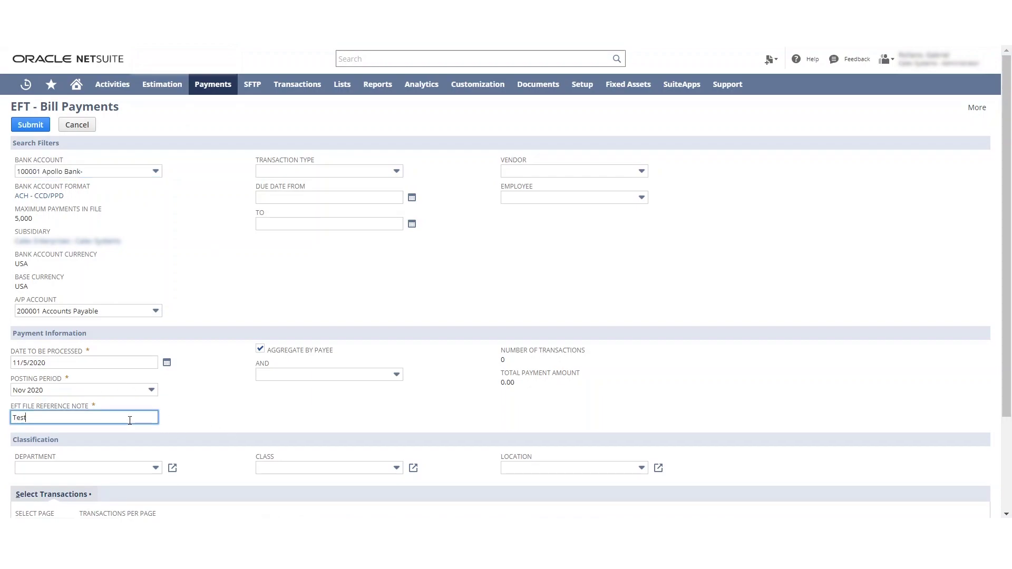
click(225, 402)
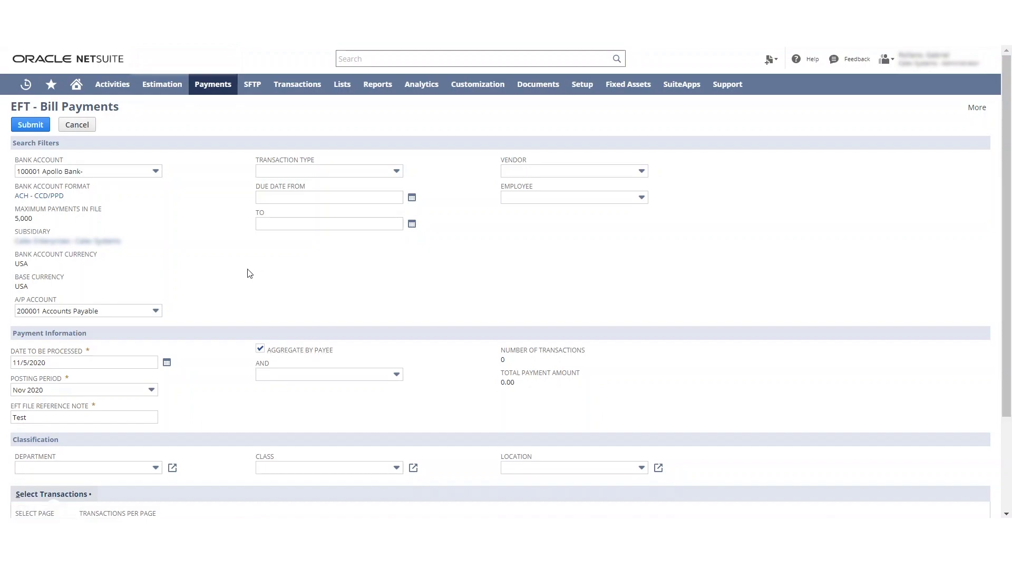
scroll(216, 266, down, 3)
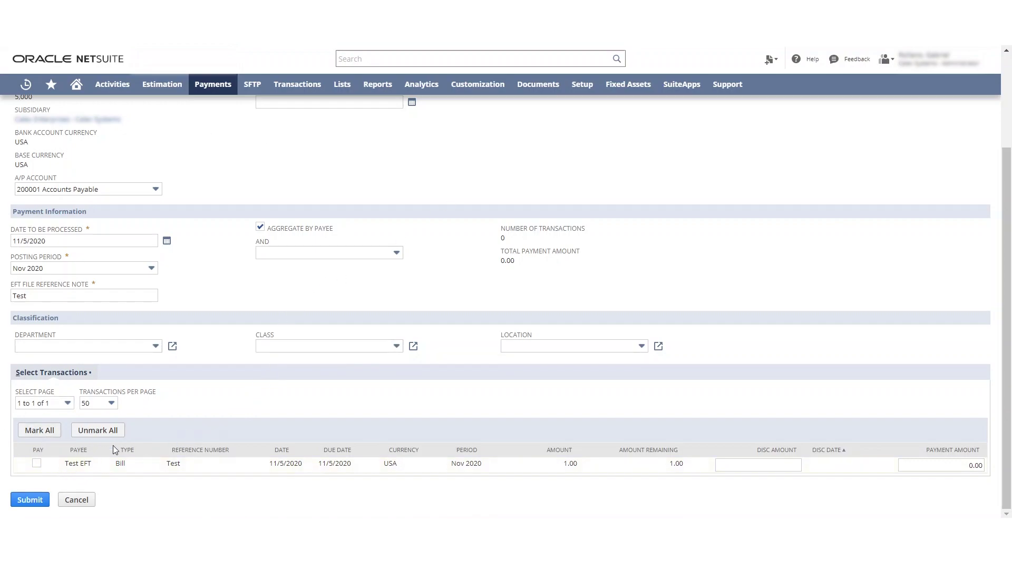
click(36, 463)
Step: Submit the bill payment, creating queued payment file 00000001, and refresh its status
click(25, 501)
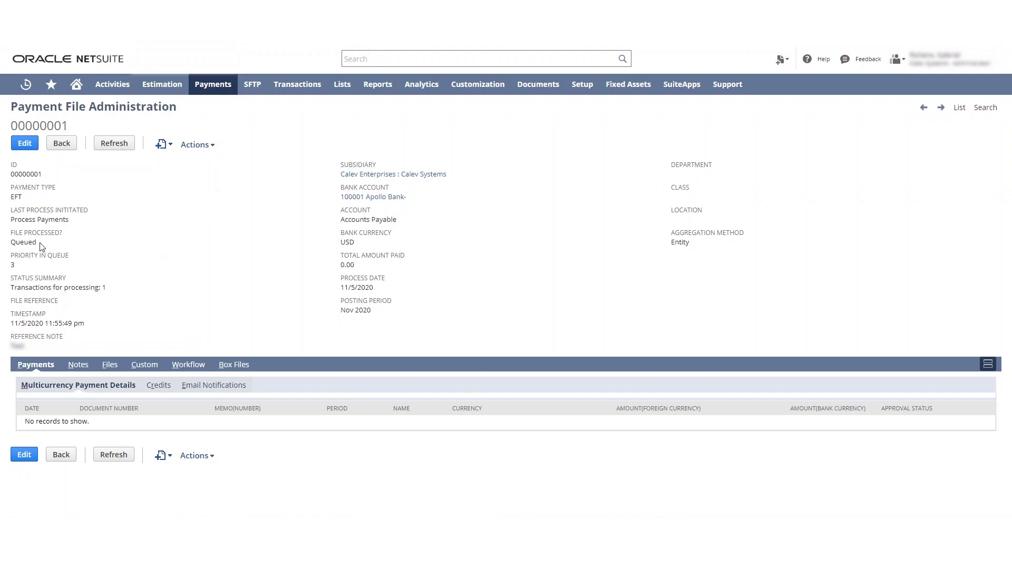
drag(38, 244, 16, 235)
click(124, 144)
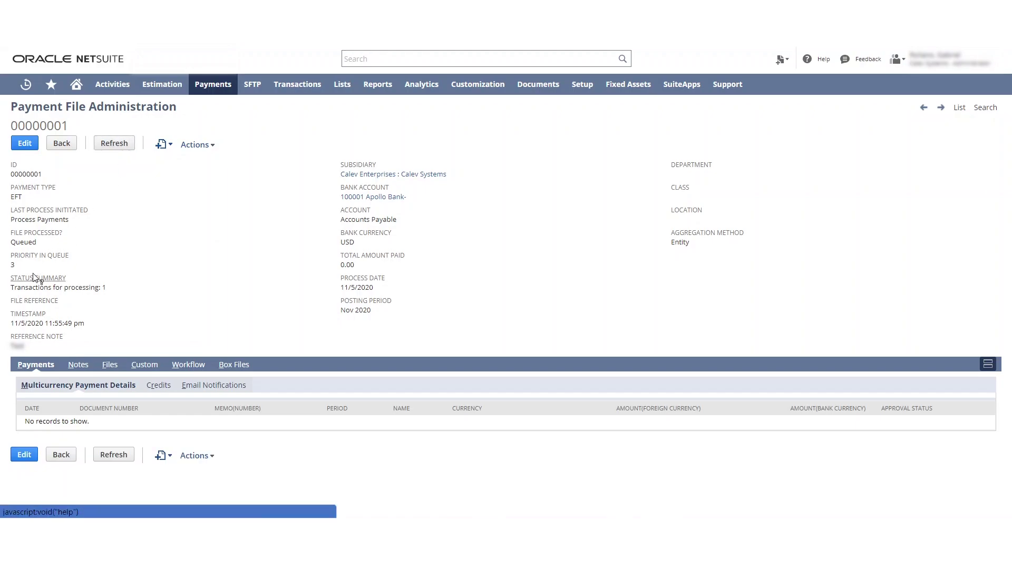
Step: Sort payment files by Priority in Queue, check its field help, and reload until Processed
click(960, 108)
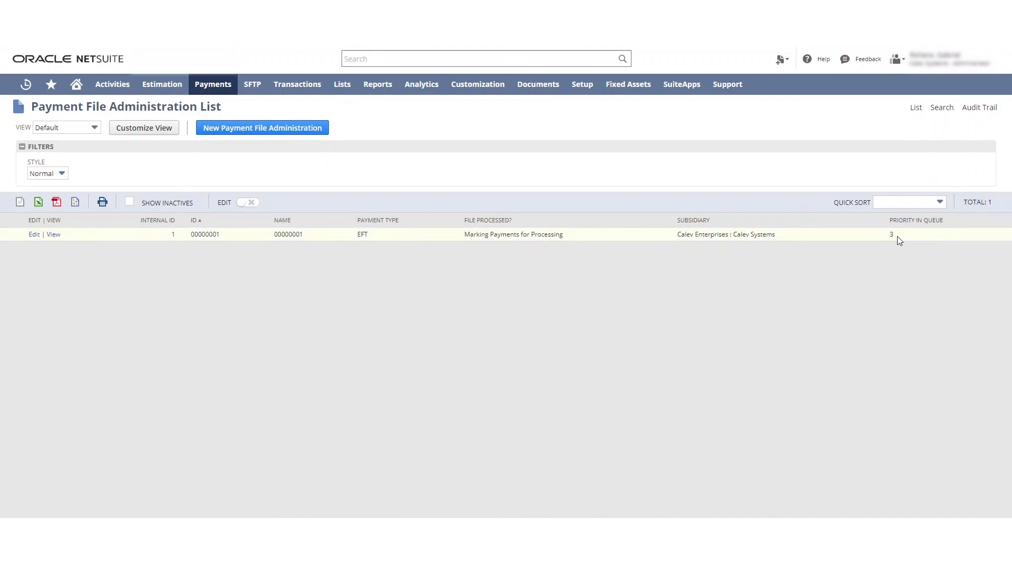
click(904, 223)
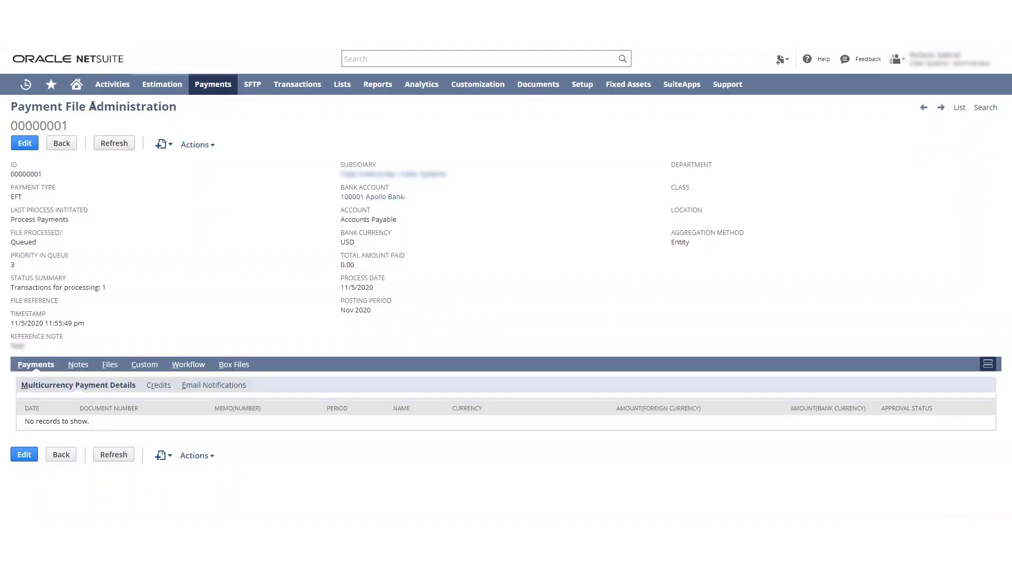
click(61, 254)
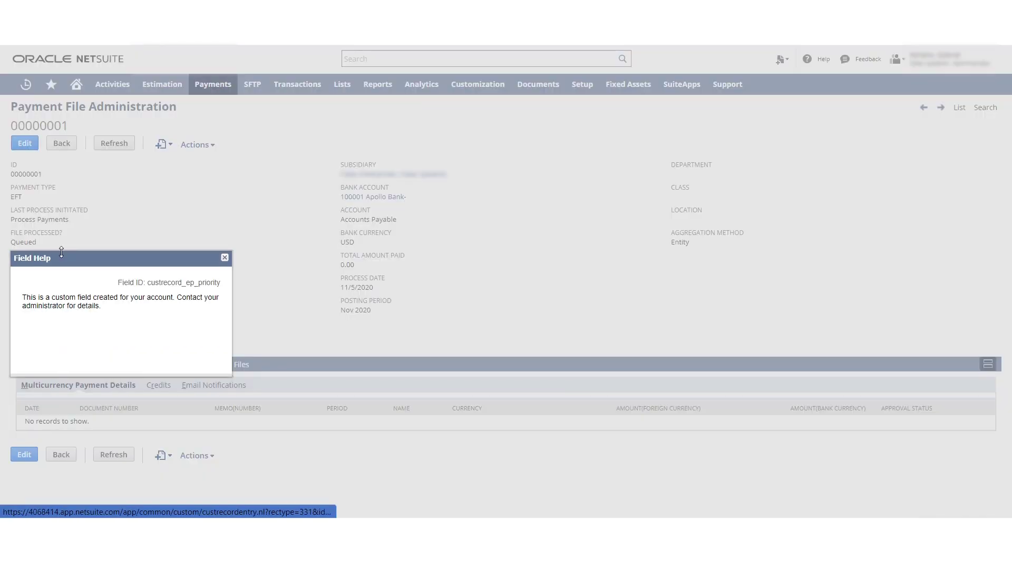
click(224, 258)
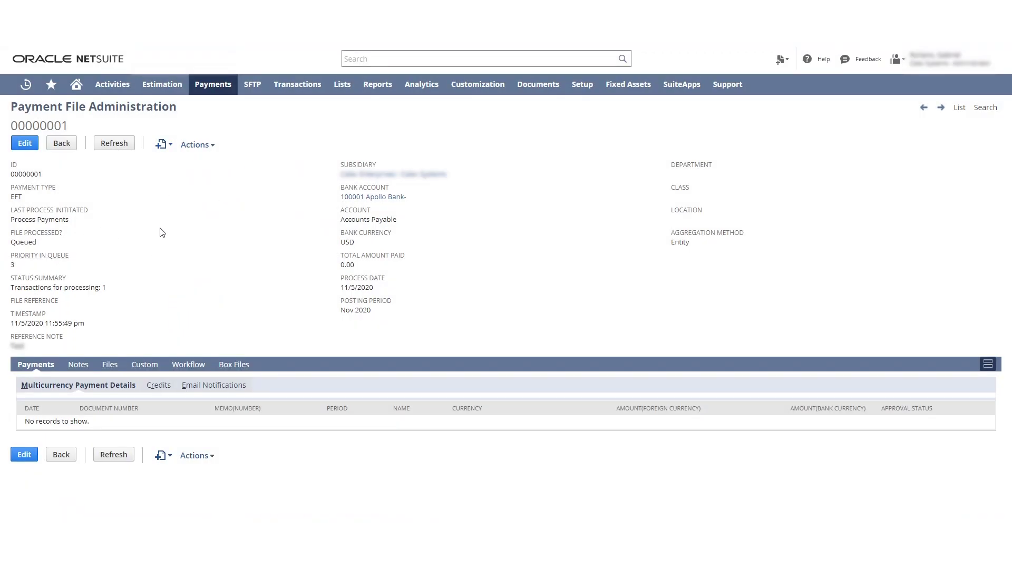
click(114, 145)
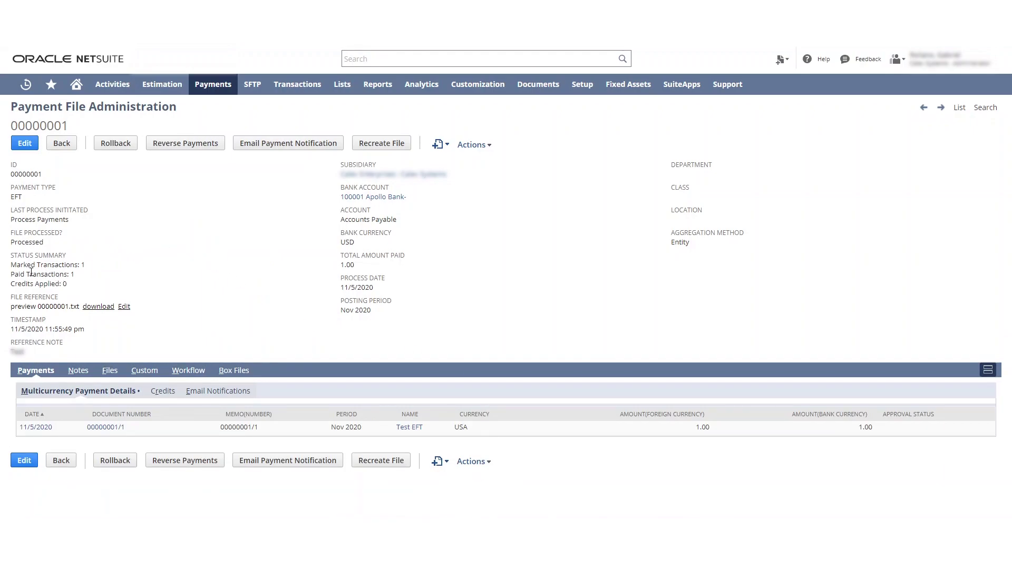
Step: Preview the generated 00000001.txt payment file, close it, and go to the SFTP Configuration List
click(62, 307)
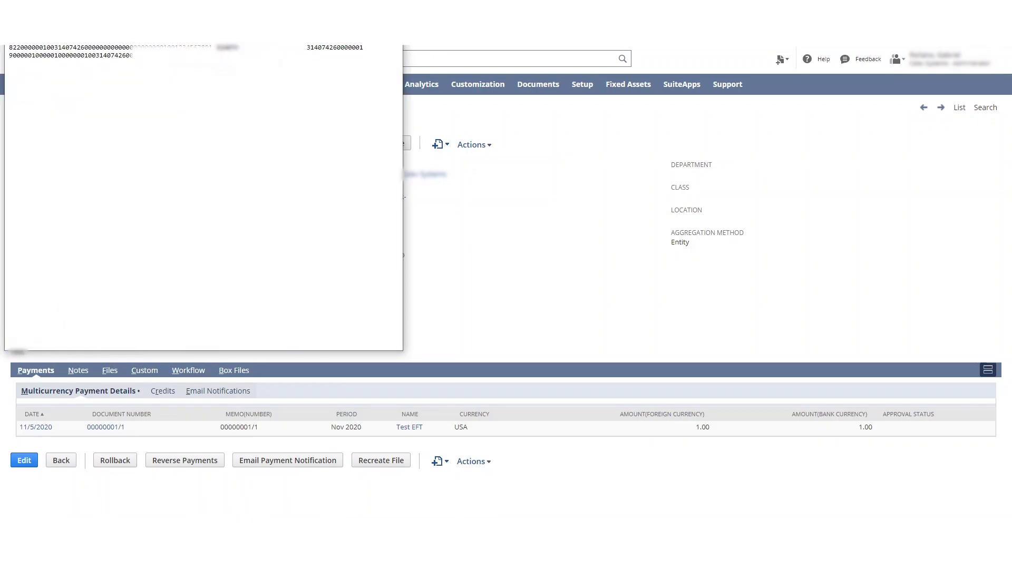
key(ctrl+w)
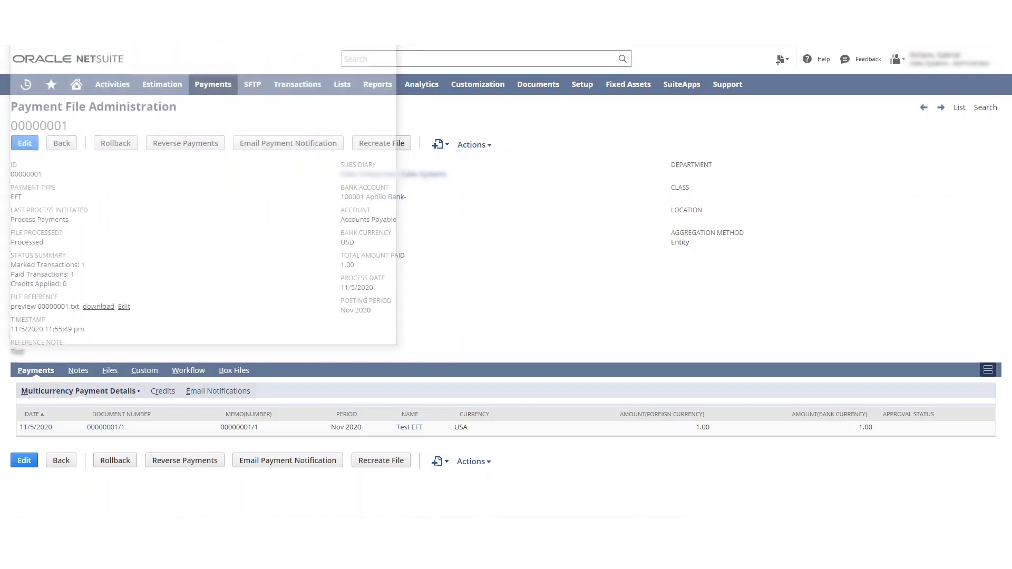
mouse_move(253, 85)
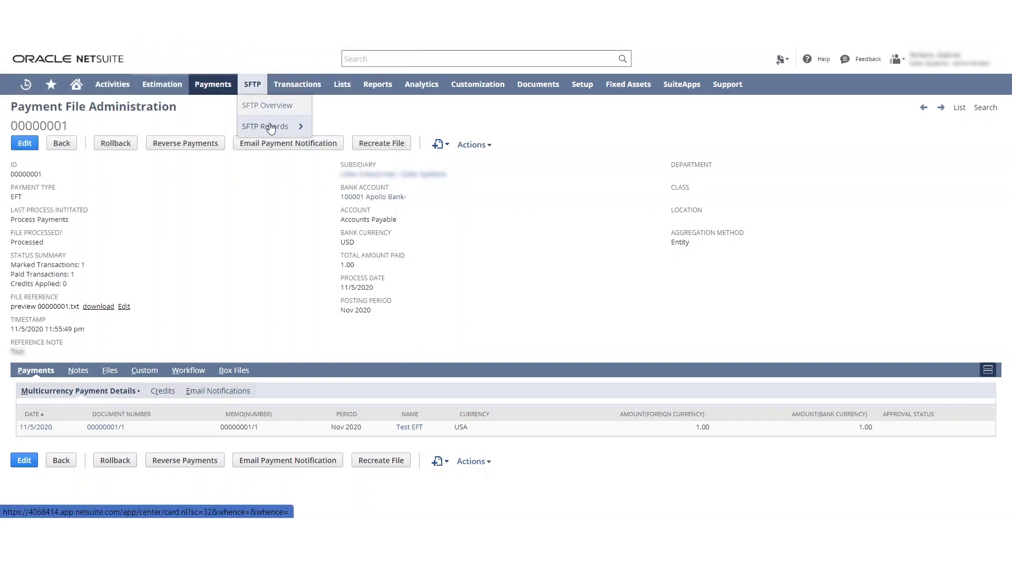
mouse_move(271, 128)
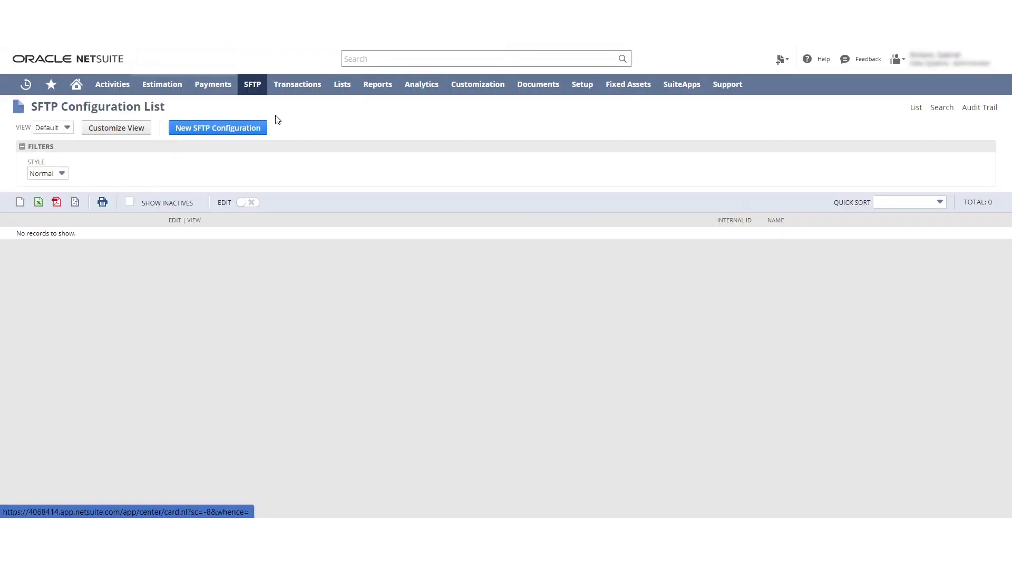
Step: Start a new SFTP Configuration with authentication method Certificate / SSH Key, leaving Certificate empty
click(222, 130)
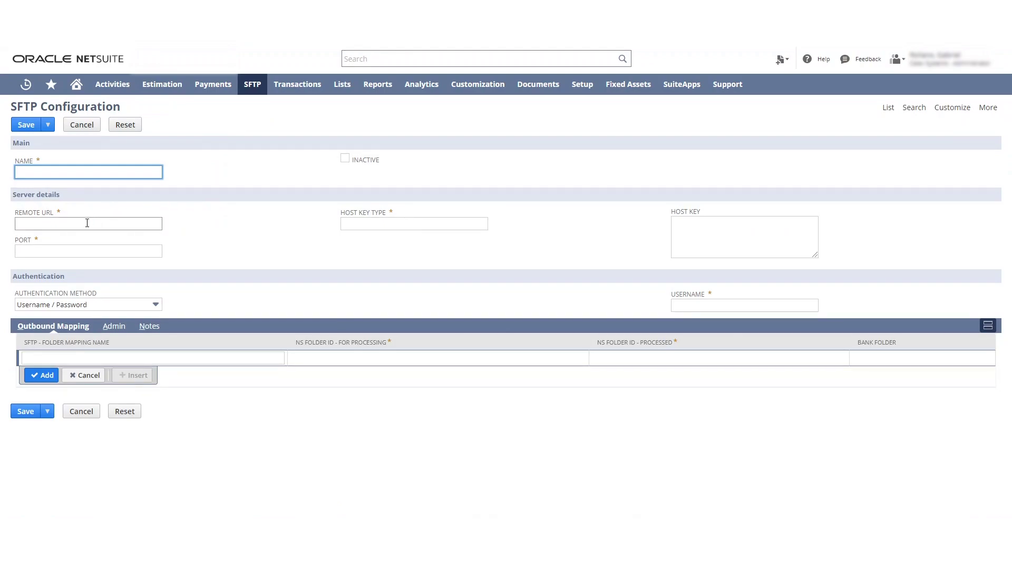
click(128, 307)
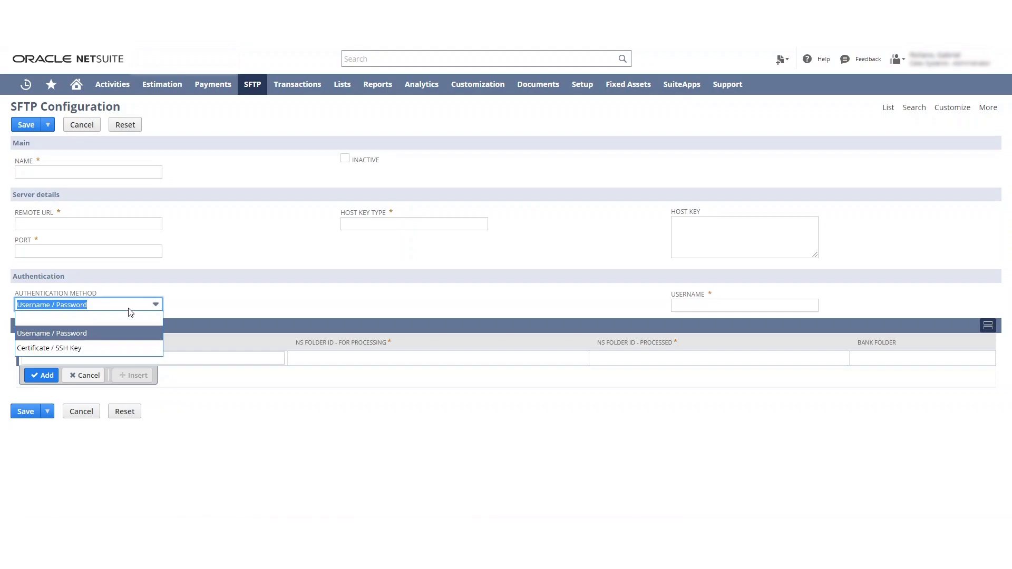
click(113, 338)
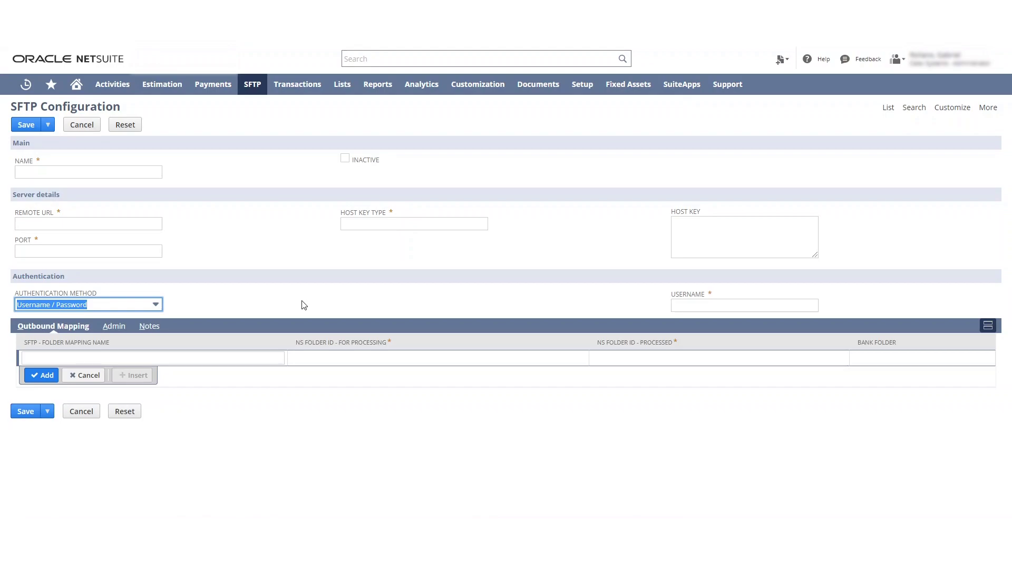
click(108, 304)
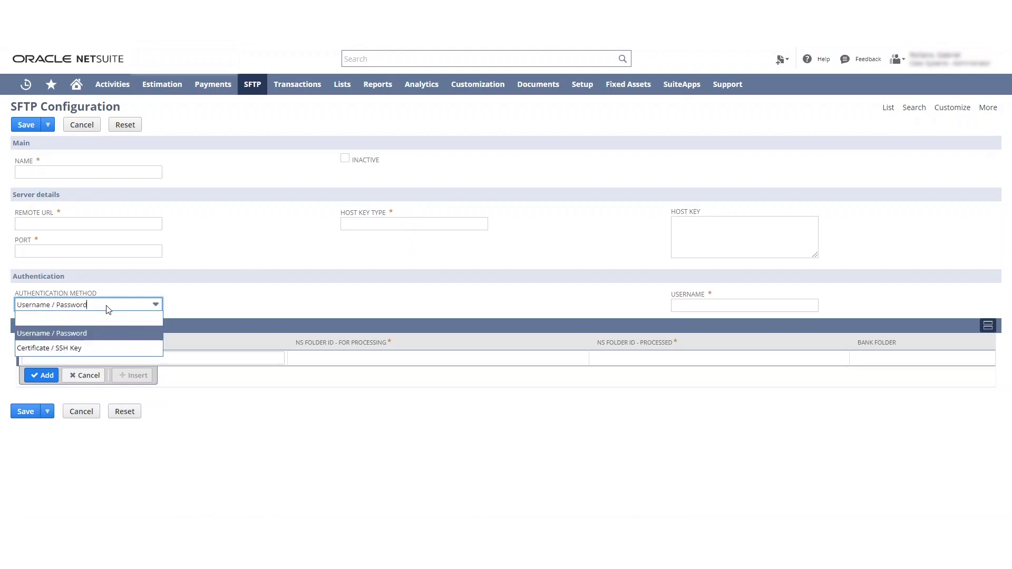
click(99, 352)
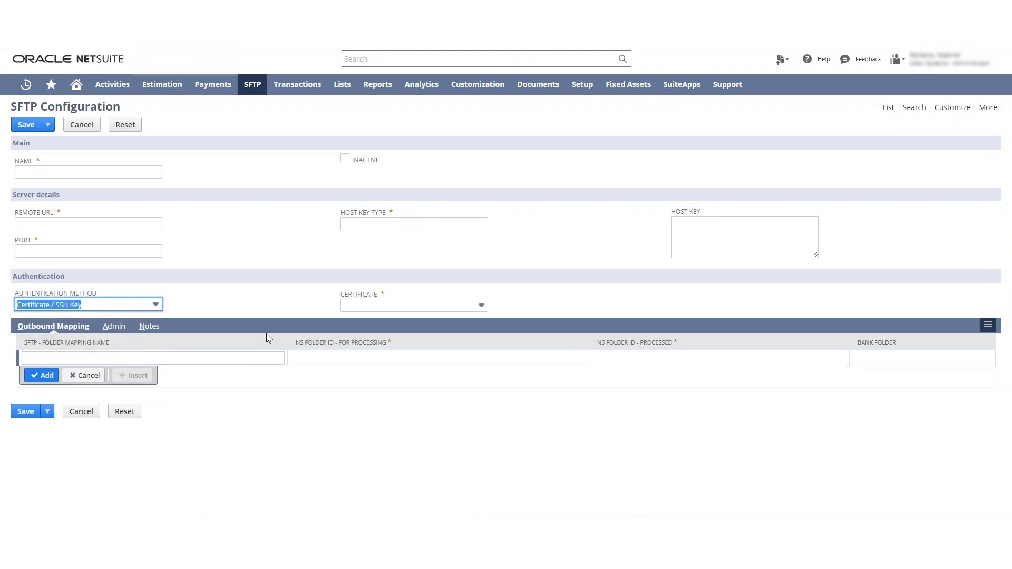
click(424, 308)
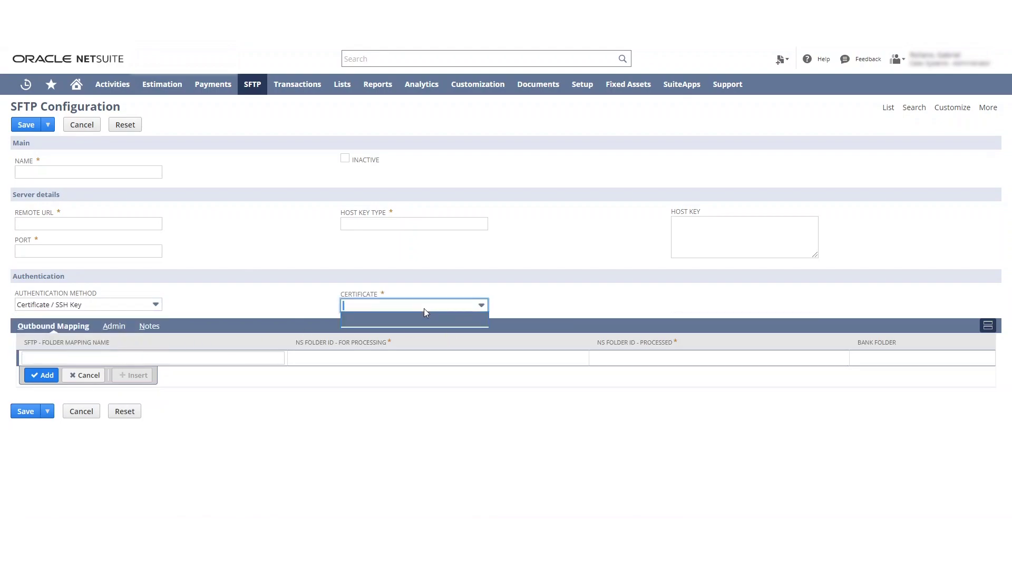
click(203, 309)
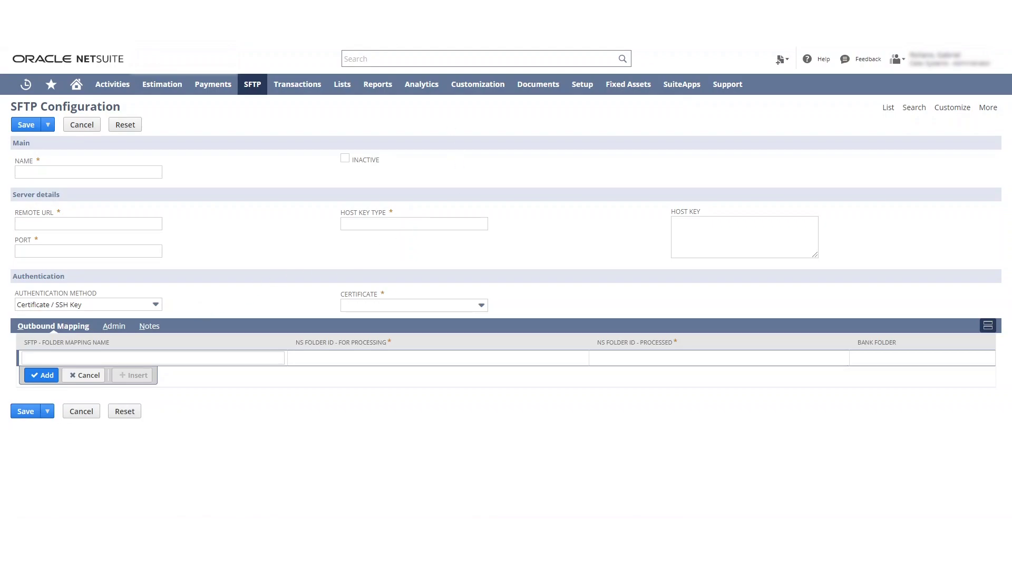
mouse_move(254, 95)
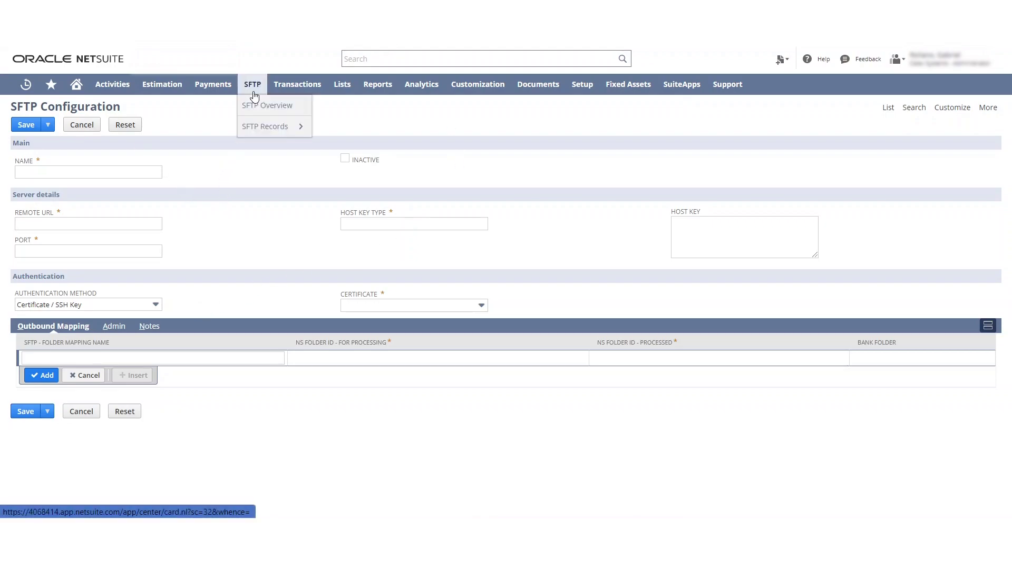
mouse_move(274, 127)
mouse_move(368, 132)
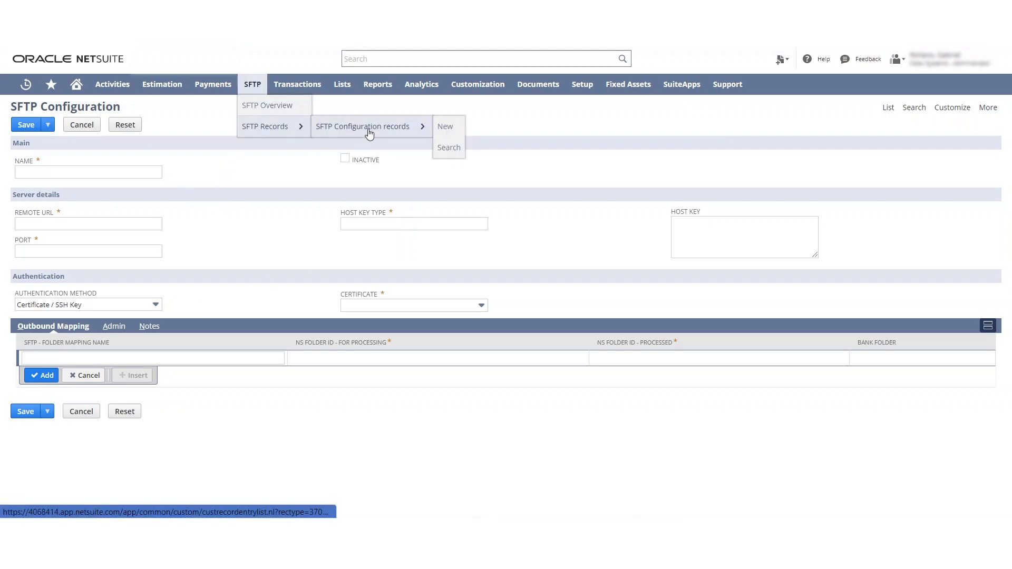